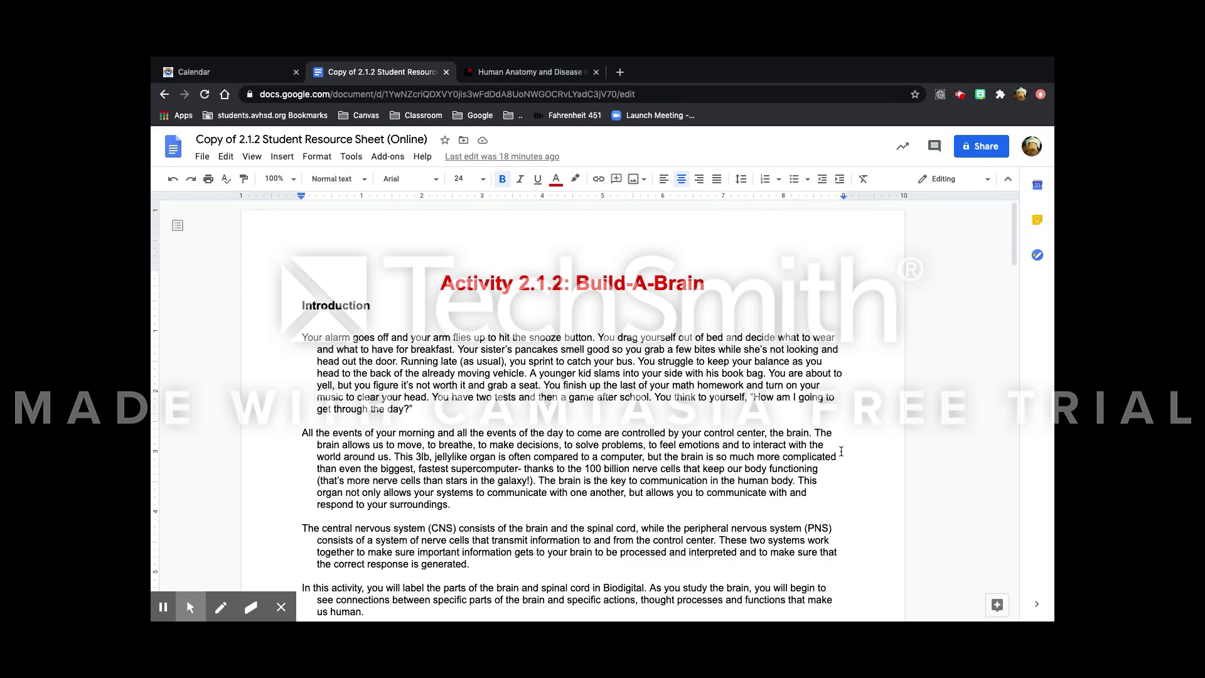
# Scroll the worksheet to page 2 with the CNS and PNS questions and brain-region table.
pyautogui.scroll(-7, 841, 451)
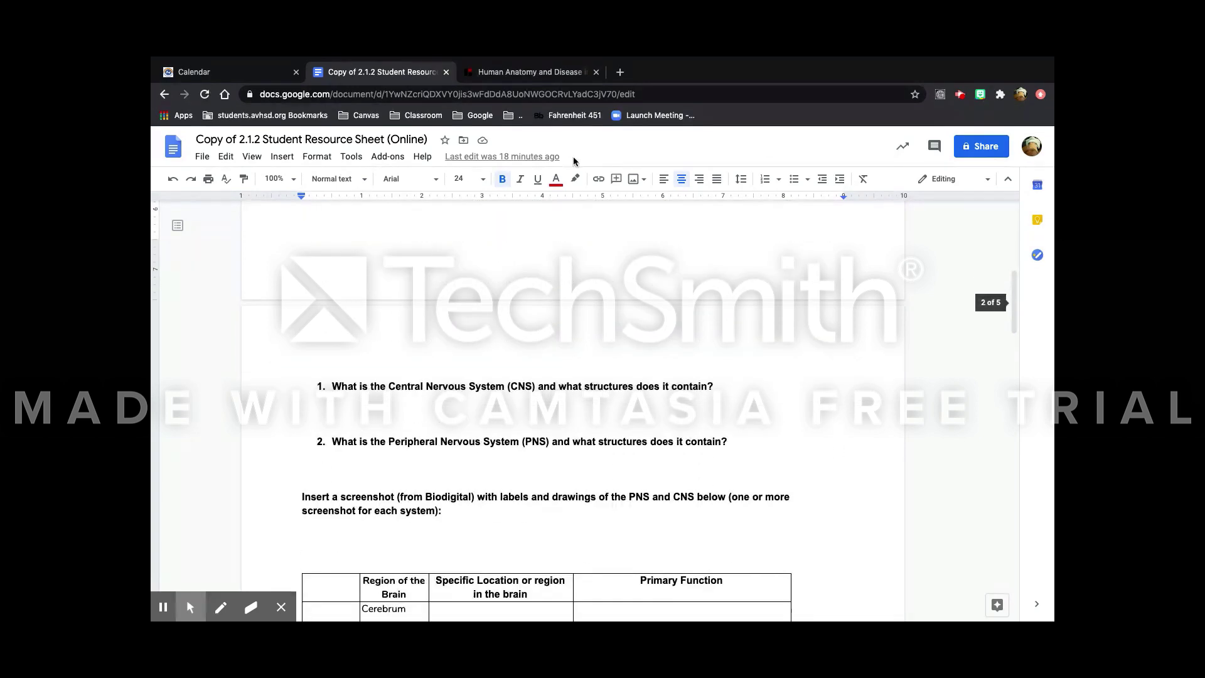
# Open the Female Complete Anatomy model from Complete Anatomy and edit it in Human Studio.
pyautogui.click(533, 73)
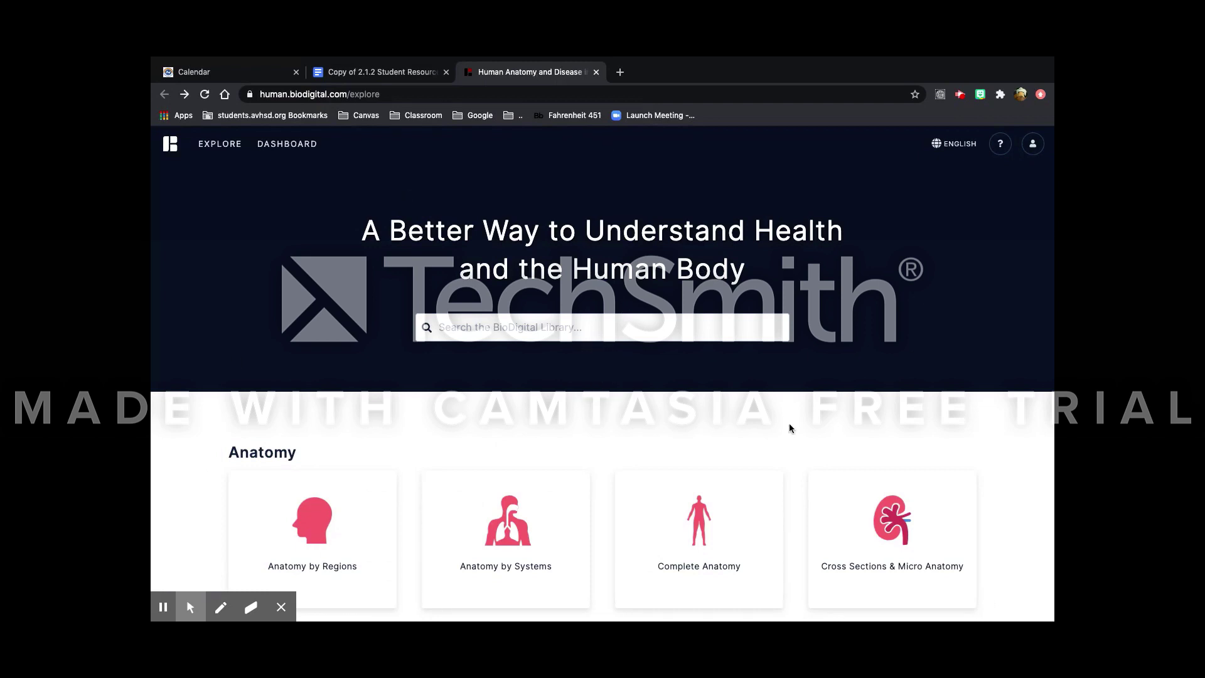
pyautogui.click(738, 502)
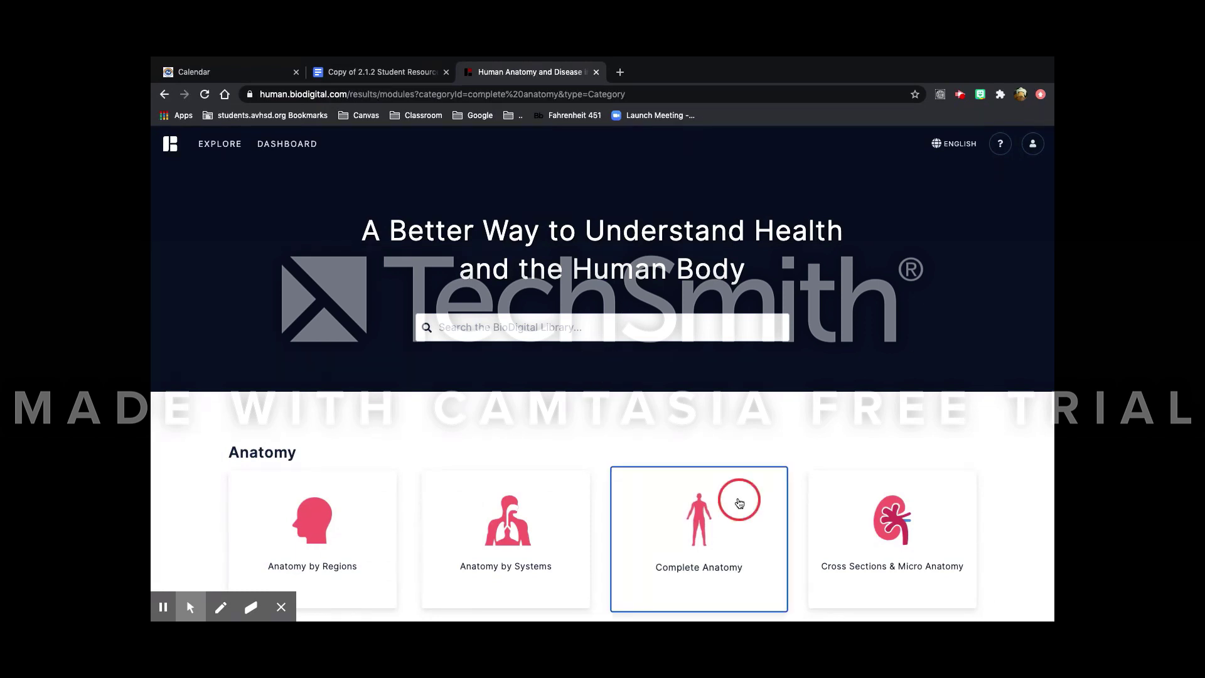
pyautogui.moveTo(609, 409)
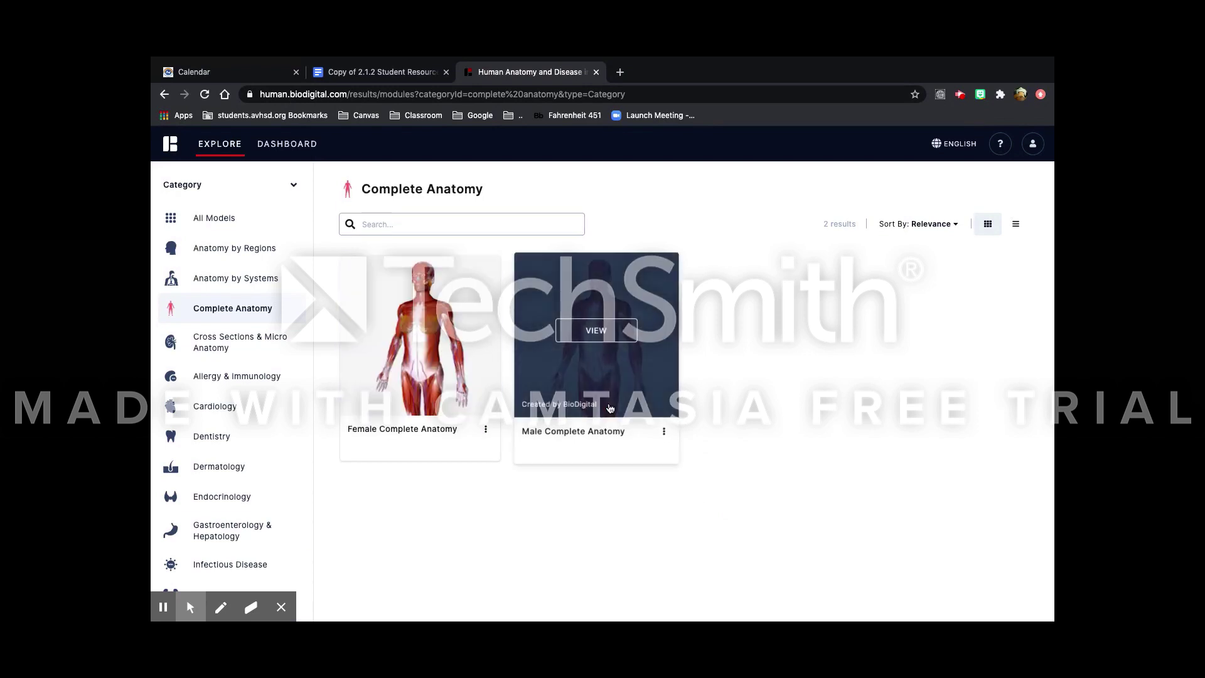
pyautogui.click(453, 370)
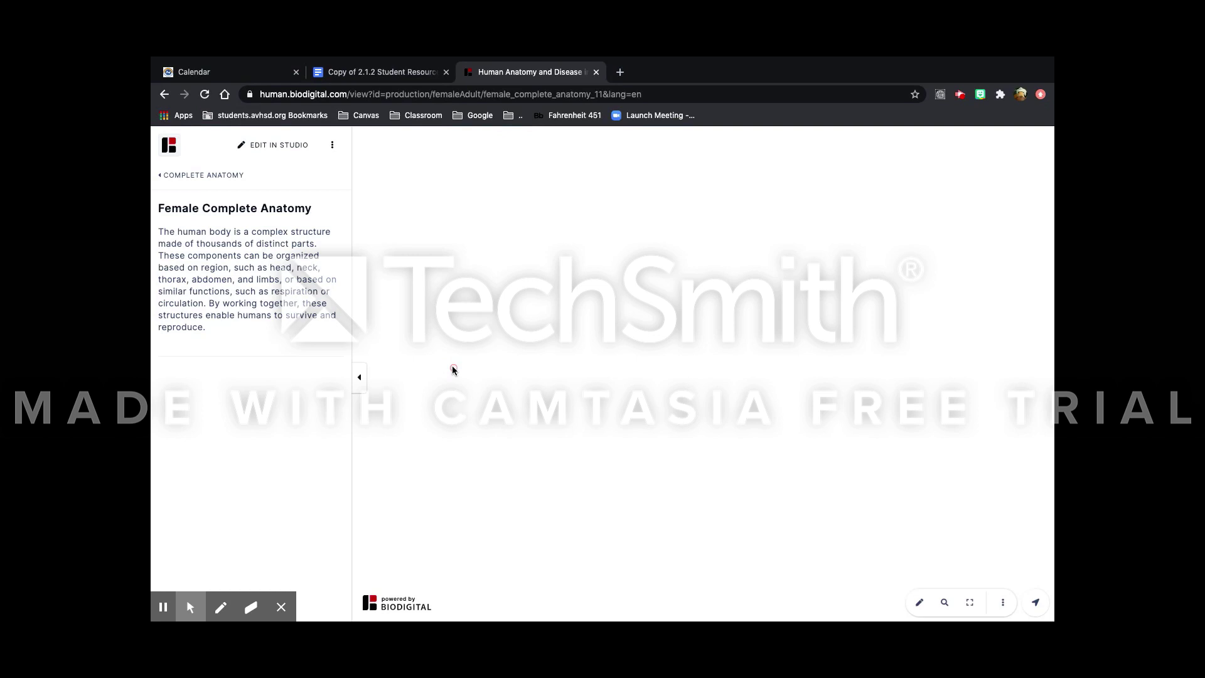
pyautogui.click(281, 148)
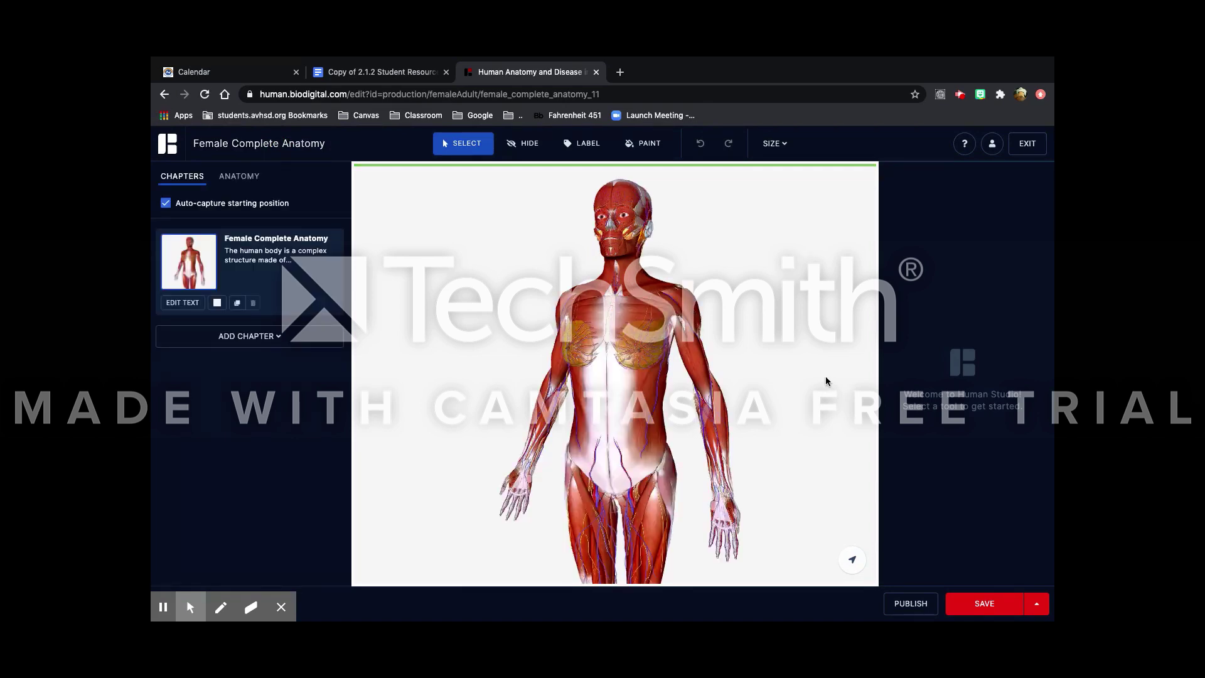
# Set the model title to '2.1.2'.
pyautogui.click(358, 143)
pyautogui.click(400, 248)
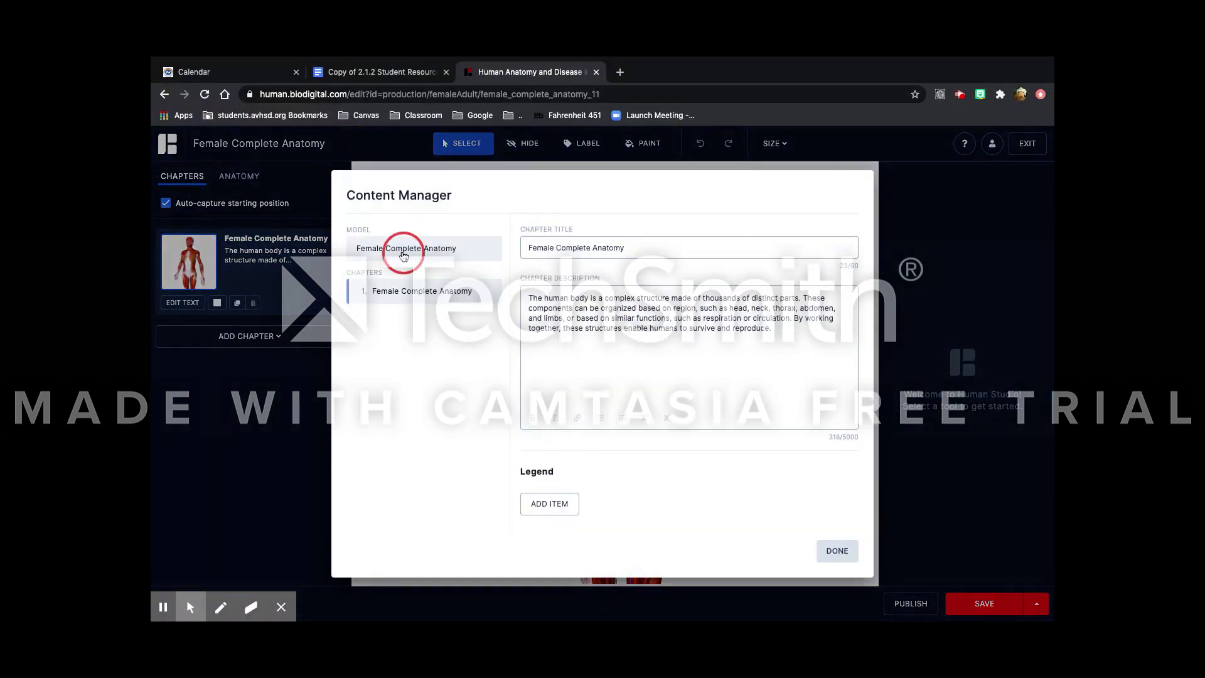
pyautogui.click(651, 245)
pyautogui.press('super+a')
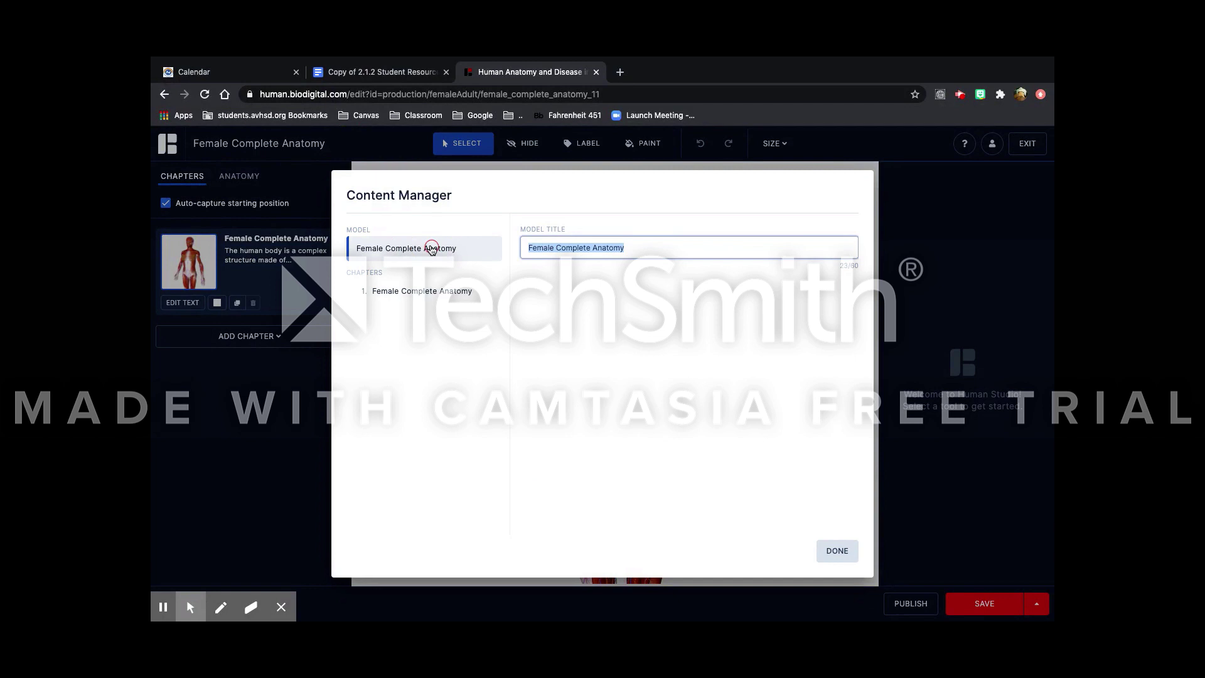
pyautogui.write('2.1.2')
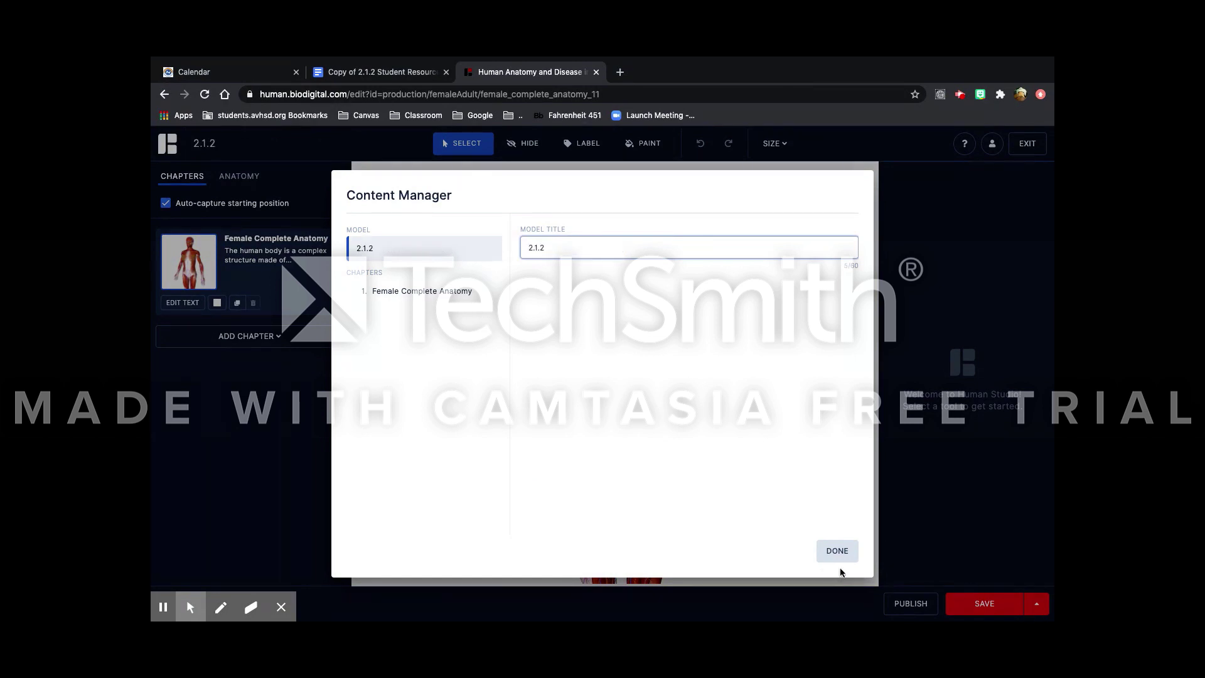
pyautogui.click(837, 551)
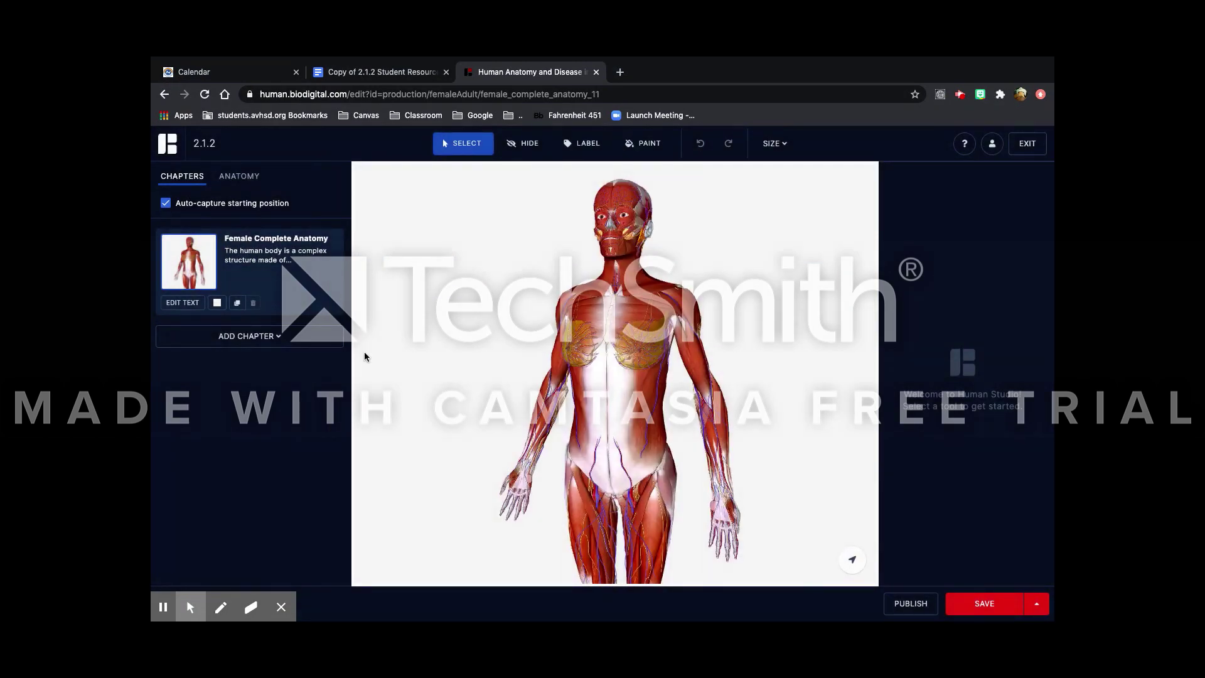
# Rename the model's only chapter to 'Template'.
pyautogui.click(182, 303)
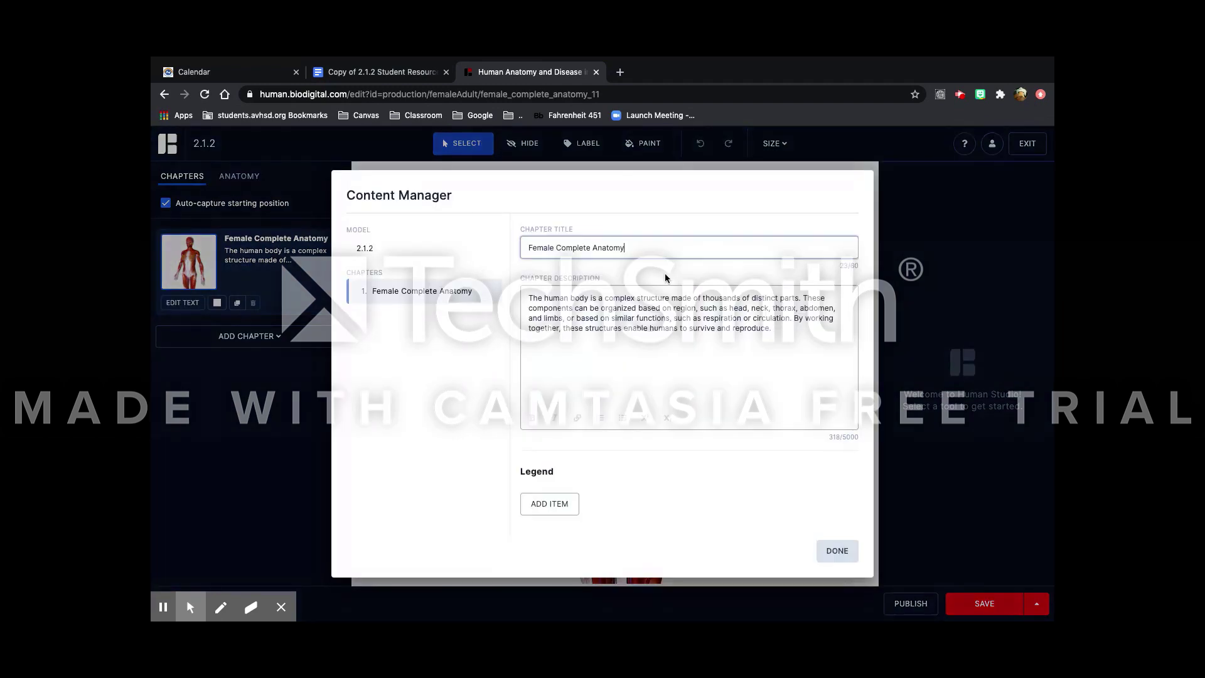
pyautogui.tripleClick(634, 245)
pyautogui.write('Template')
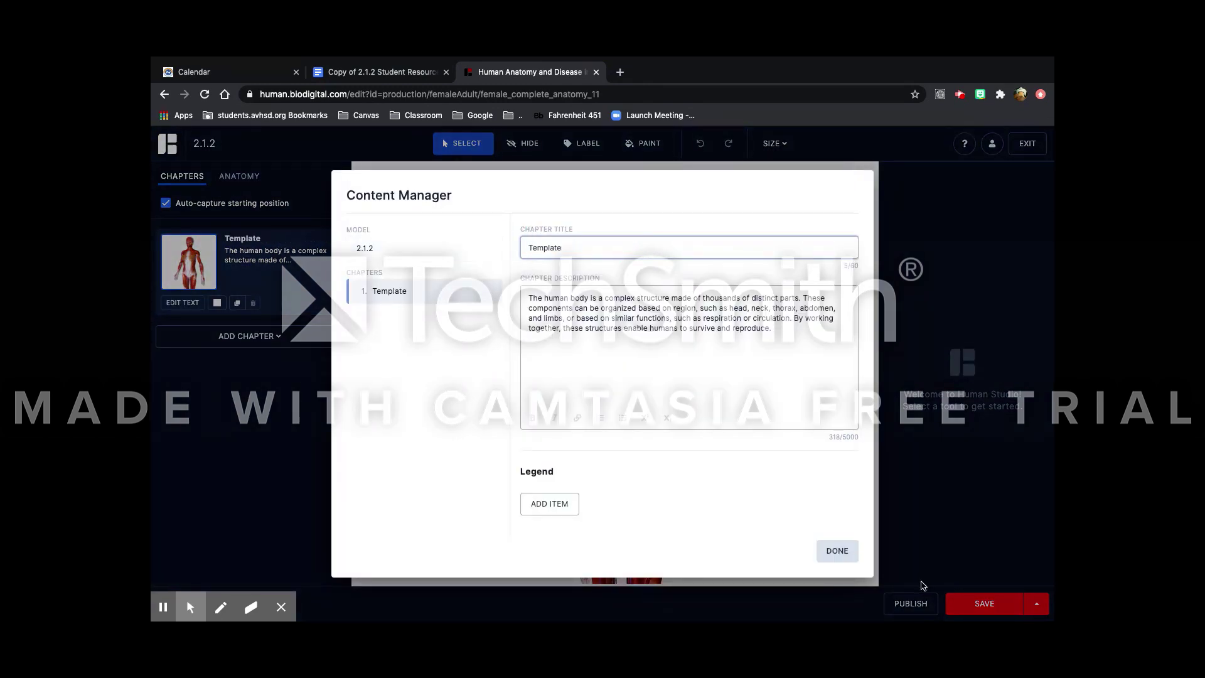
pyautogui.click(829, 556)
# Duplicate the Template chapter twice to make two new chapters.
pyautogui.click(323, 330)
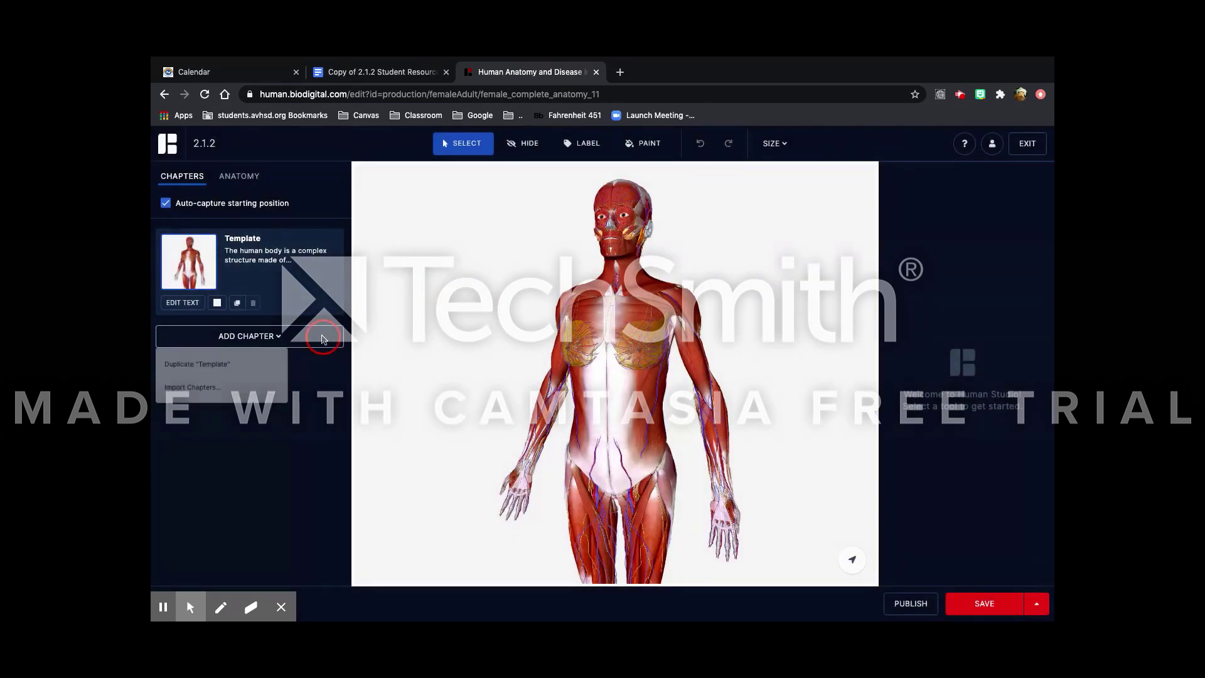
pyautogui.click(255, 370)
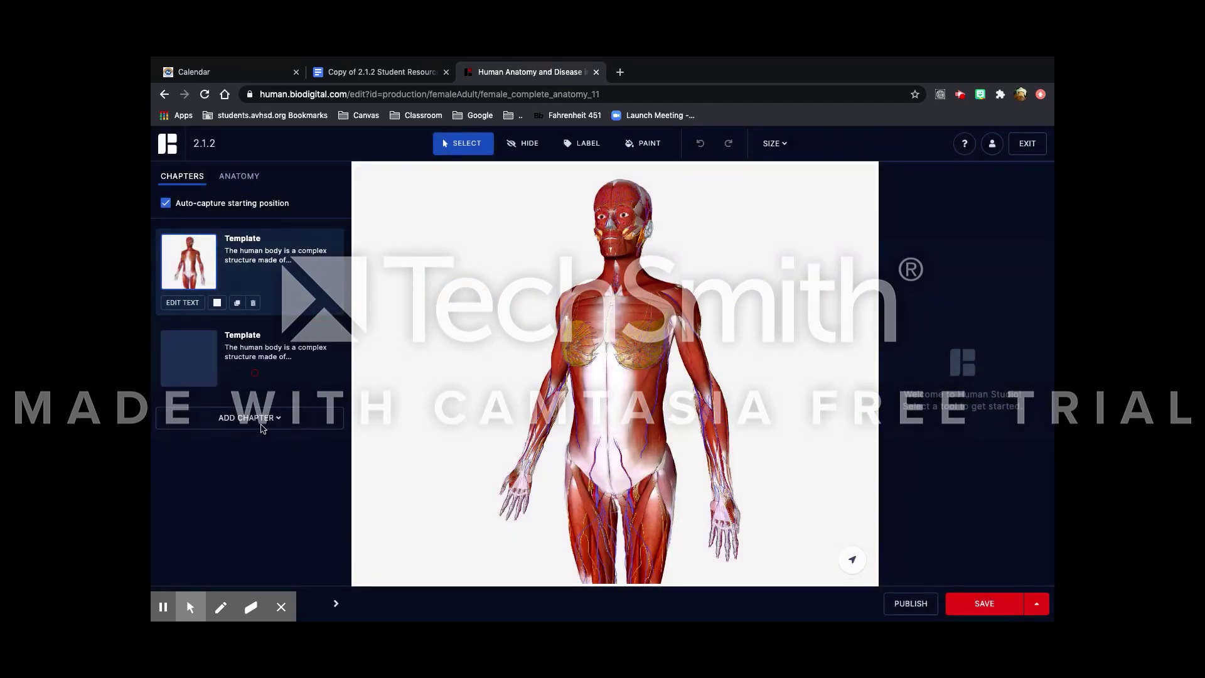
pyautogui.click(259, 419)
pyautogui.click(257, 447)
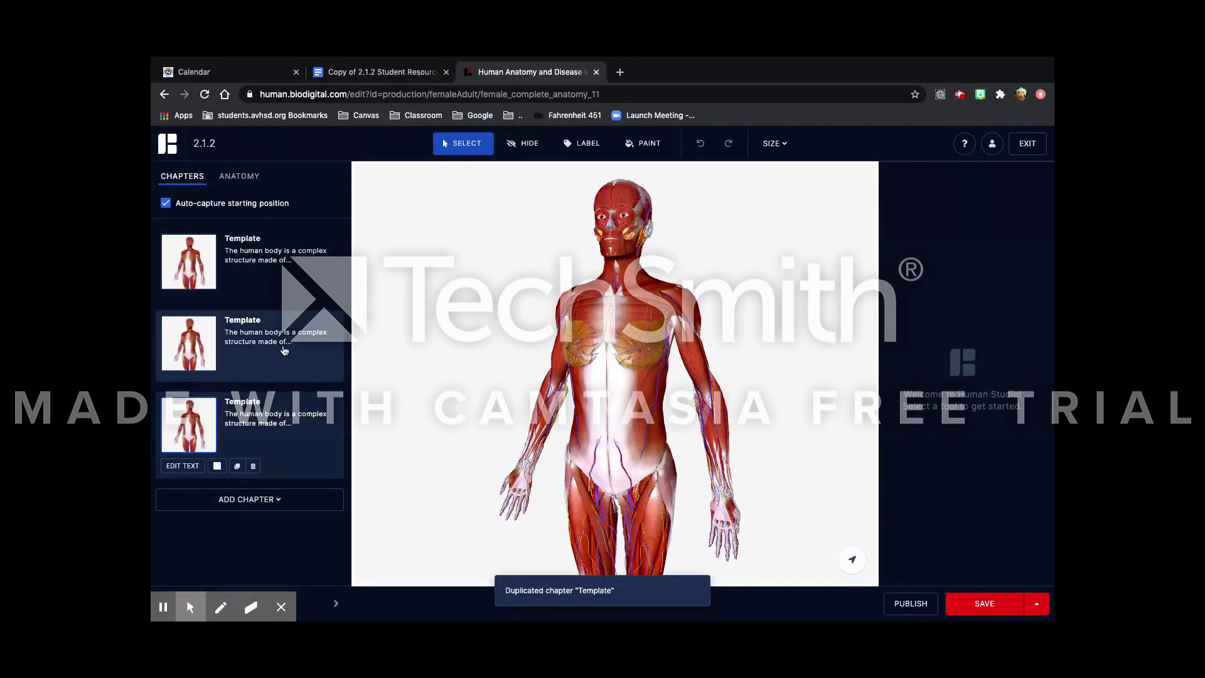
# Retitle the second chapter 'Central Nervous System'.
pyautogui.click(284, 349)
pyautogui.click(184, 384)
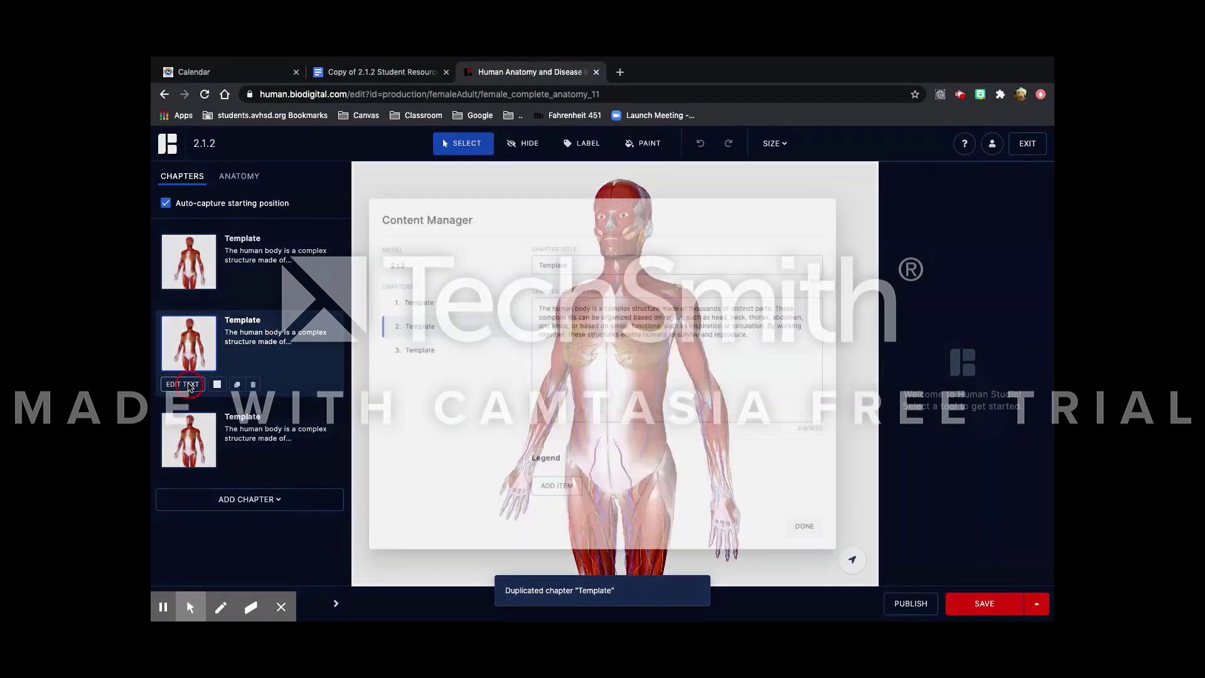
pyautogui.moveTo(578, 246); pyautogui.dragTo(477, 246)
pyautogui.write('C')
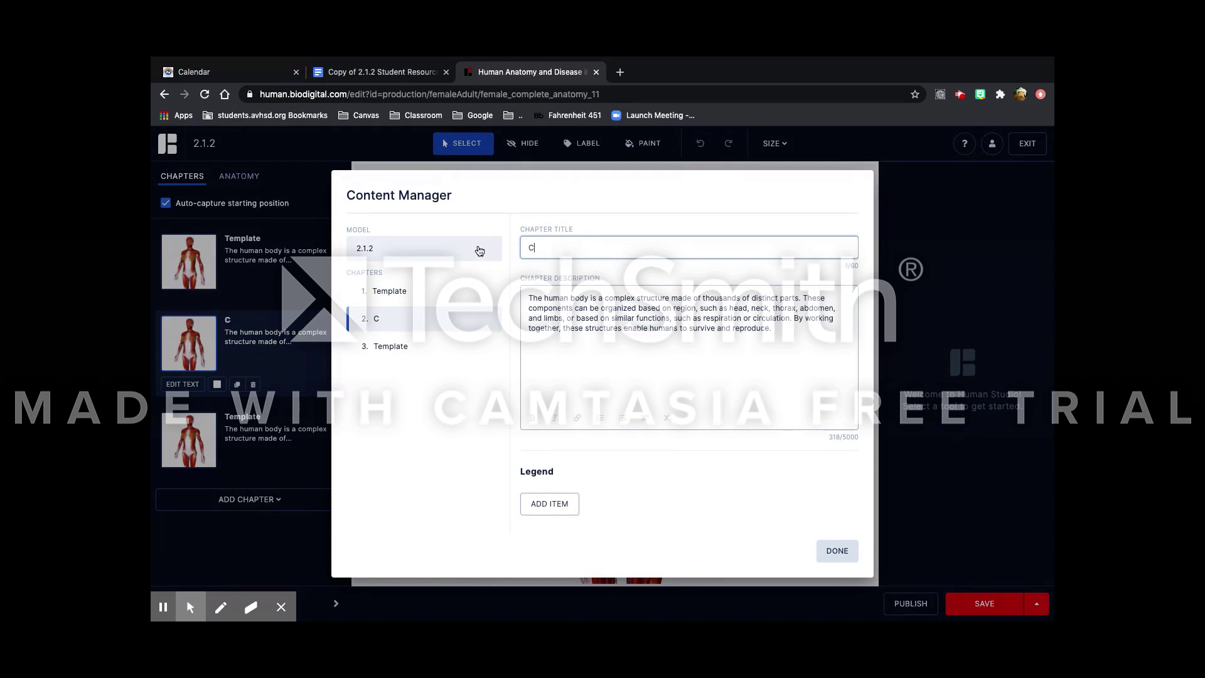
pyautogui.write('entral Nervous Sstem')
pyautogui.press('BackSpace')
pyautogui.press('BackSpace')
pyautogui.press('BackSpace')
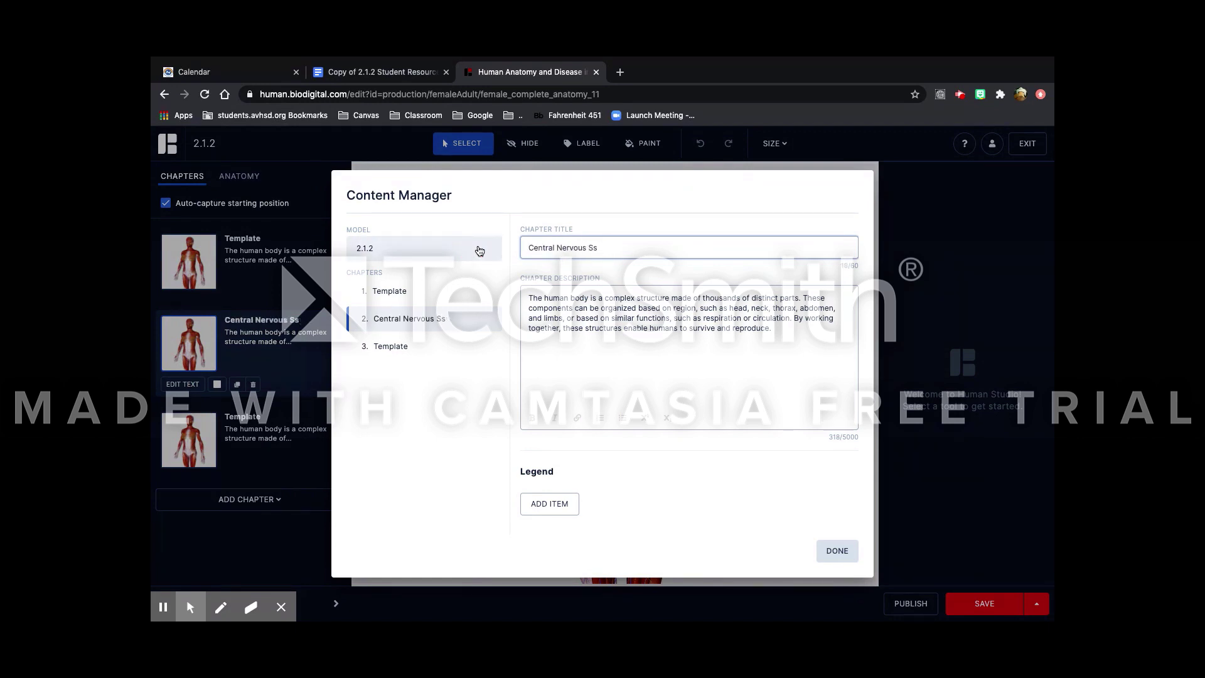
pyautogui.write('ystem')
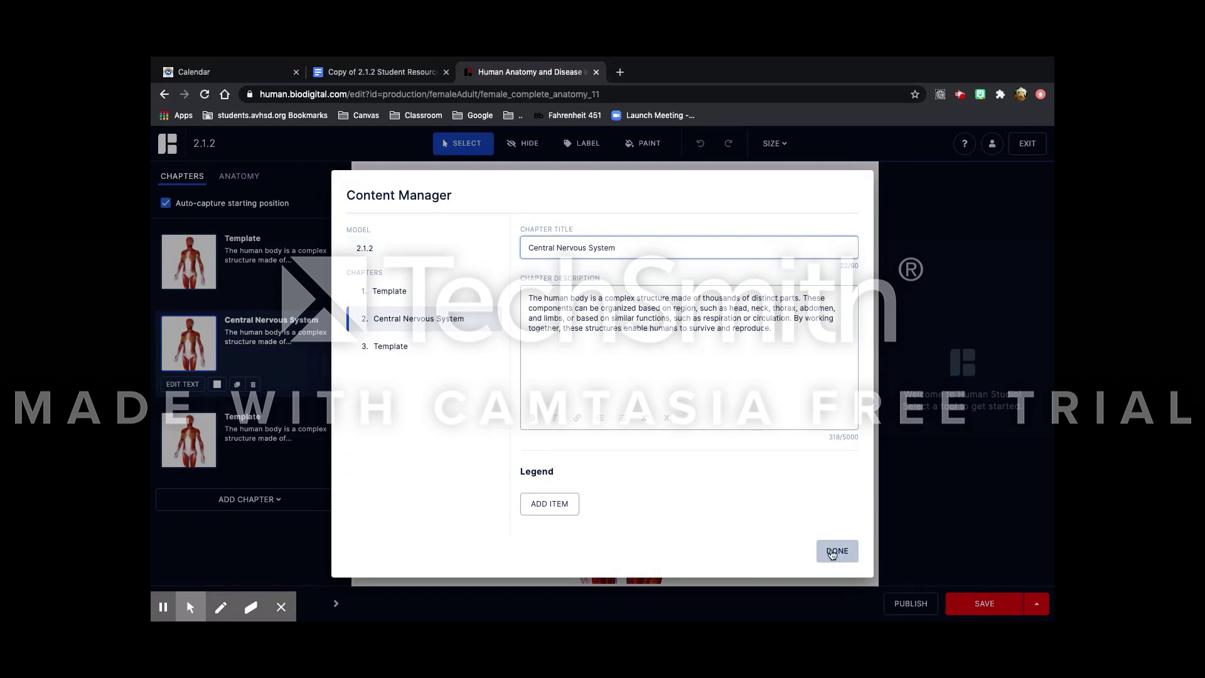
pyautogui.click(838, 551)
# Retitle the third chapter 'Peripheral Nervous System' and close the chapter editor.
pyautogui.click(230, 447)
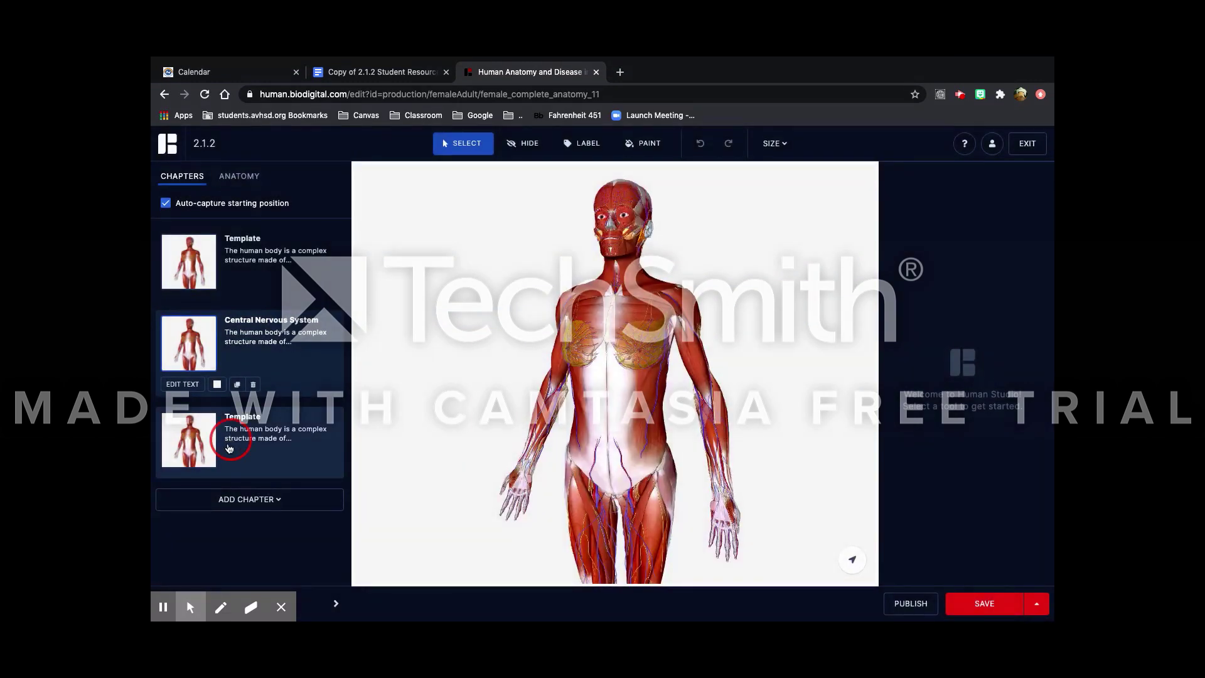
pyautogui.click(182, 466)
pyautogui.doubleClick(568, 247)
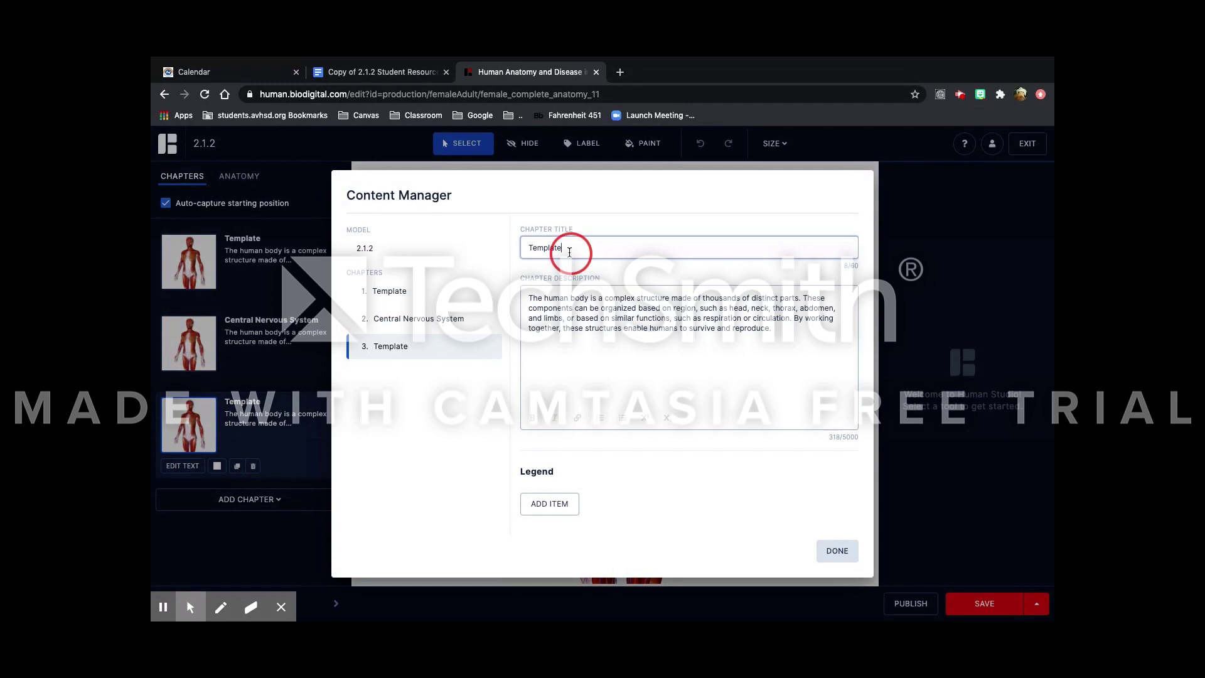
pyautogui.write('Peripher')
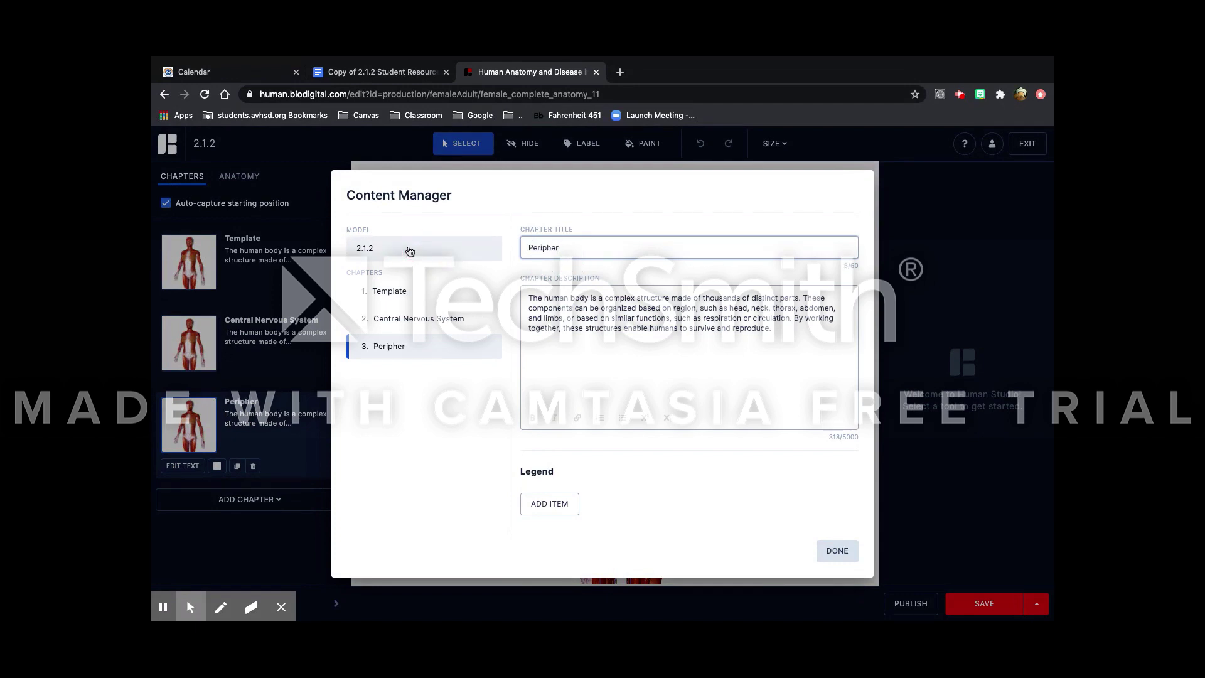
pyautogui.write('al Nervous System')
pyautogui.click(838, 550)
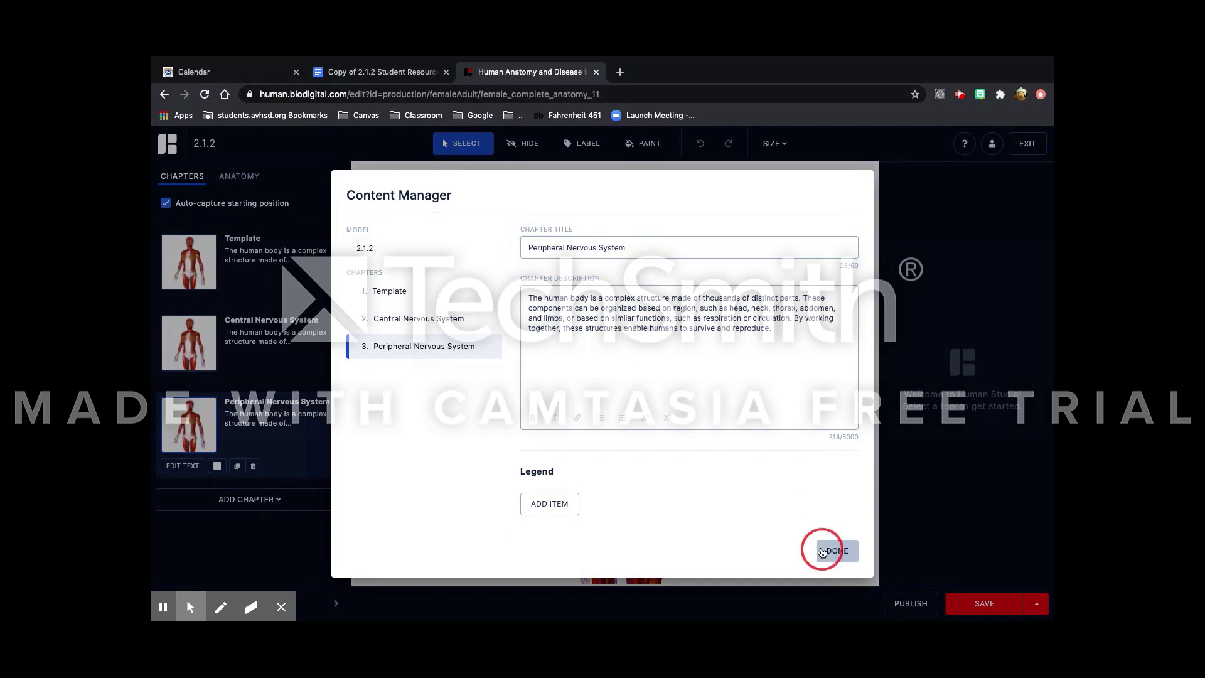
# Isolate the central nervous system in the Central Nervous System chapter.
pyautogui.click(281, 331)
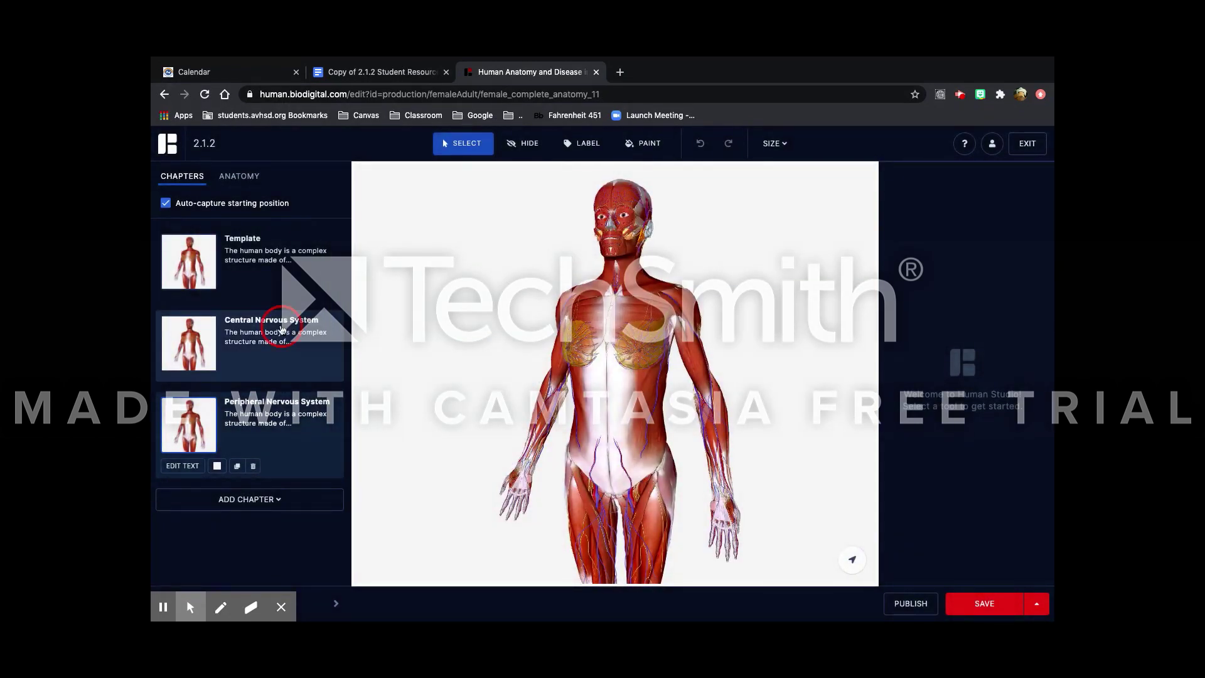
pyautogui.click(230, 181)
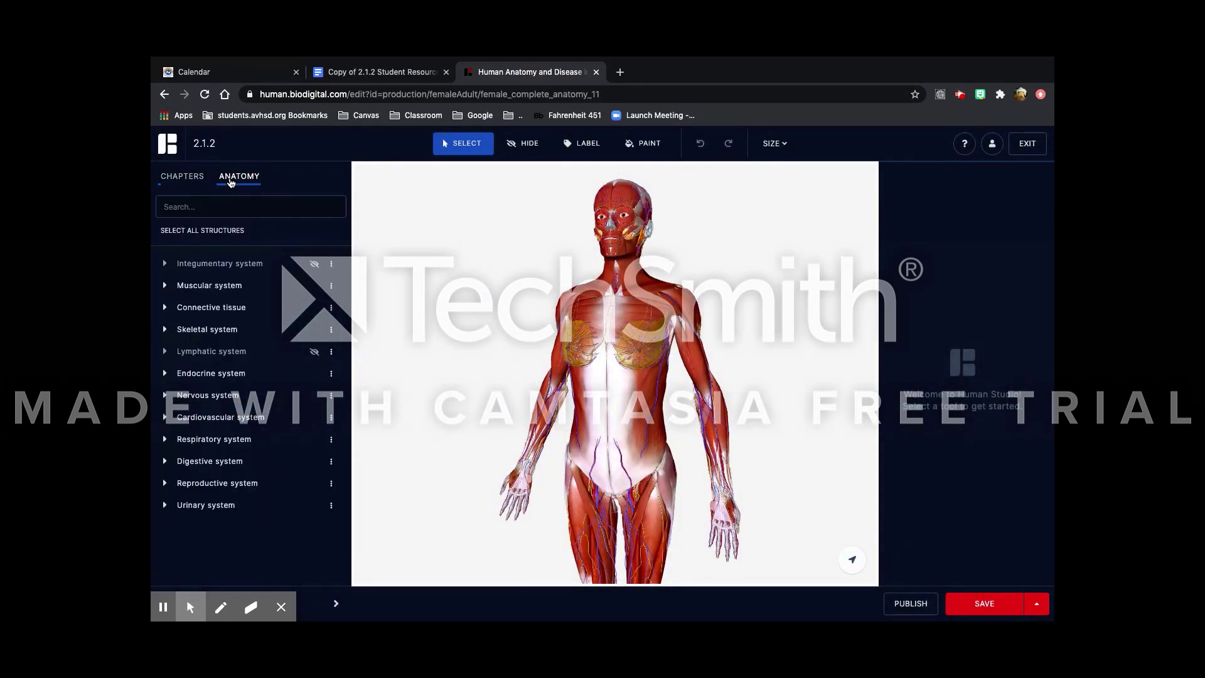
pyautogui.click(165, 396)
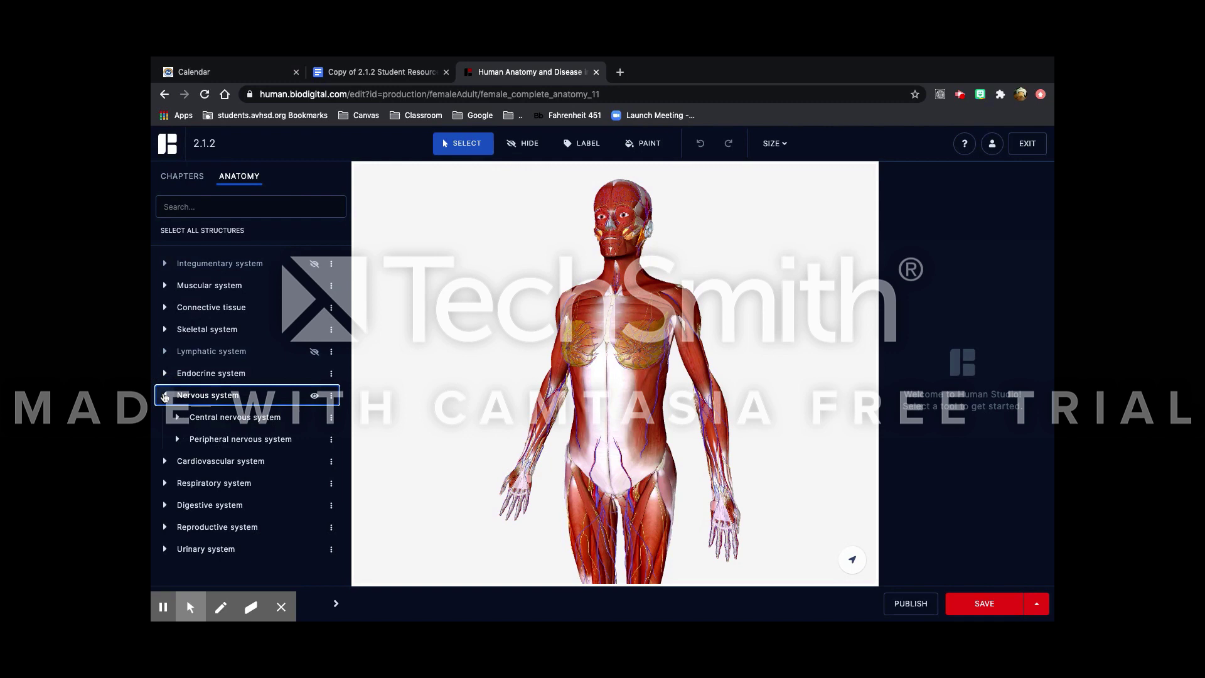
pyautogui.click(330, 421)
pyautogui.moveTo(349, 428)
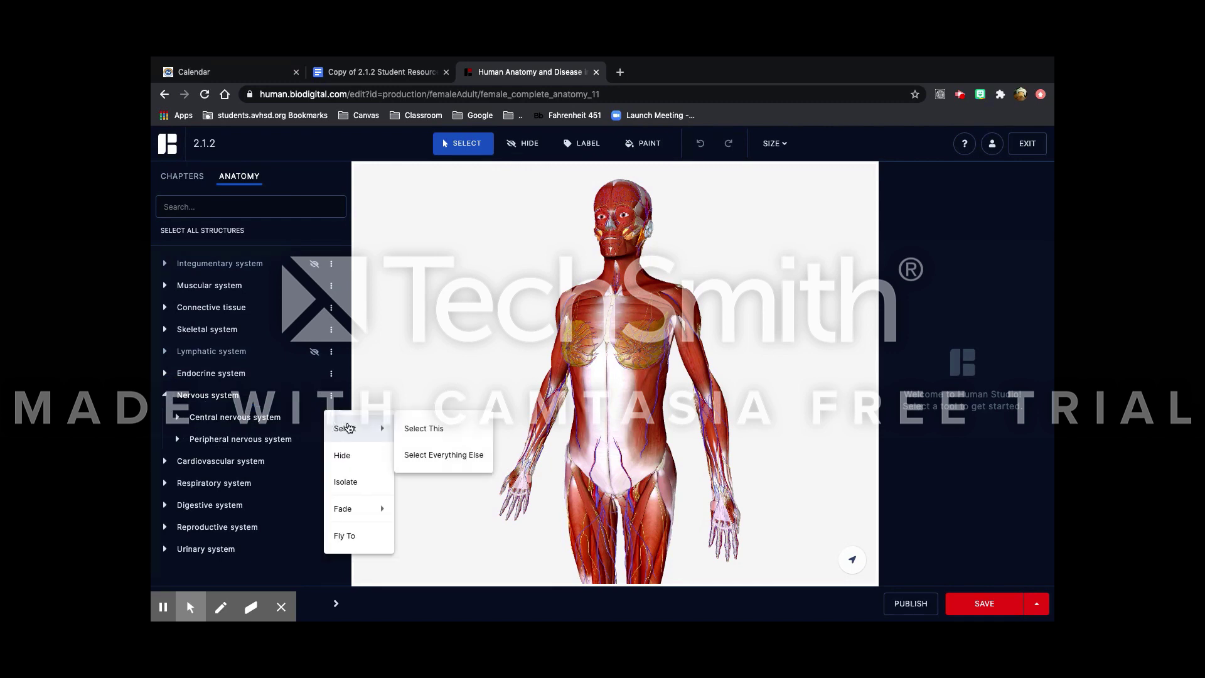
pyautogui.click(358, 487)
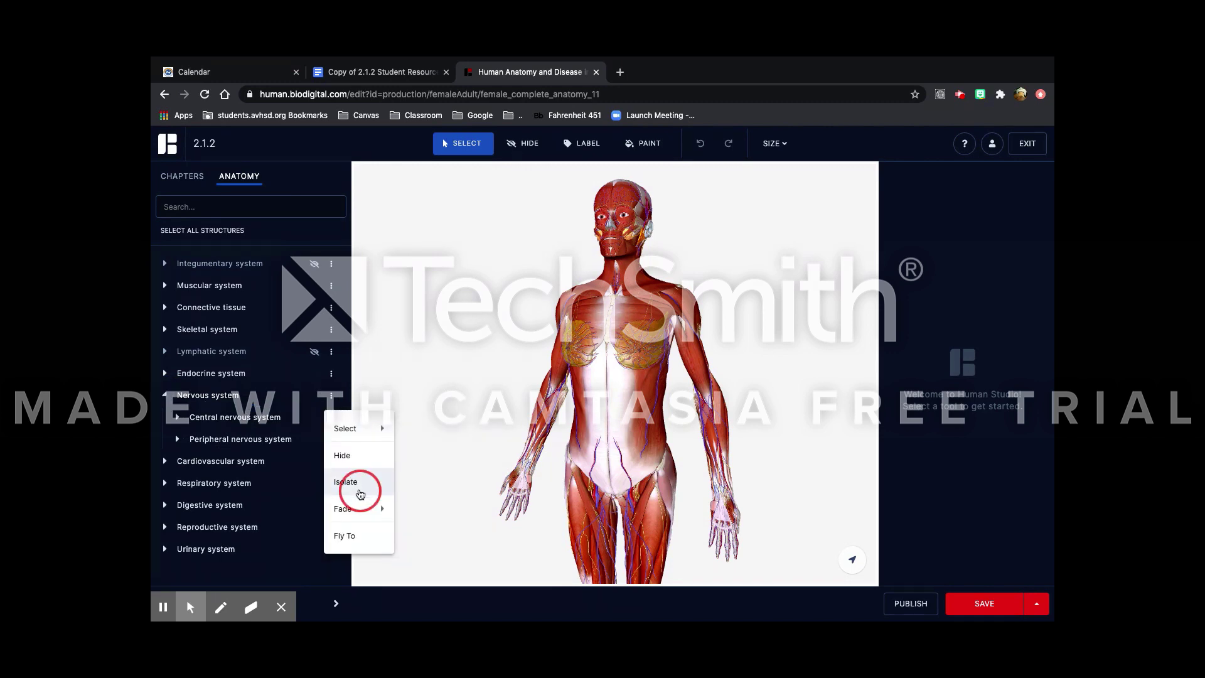
pyautogui.click(182, 177)
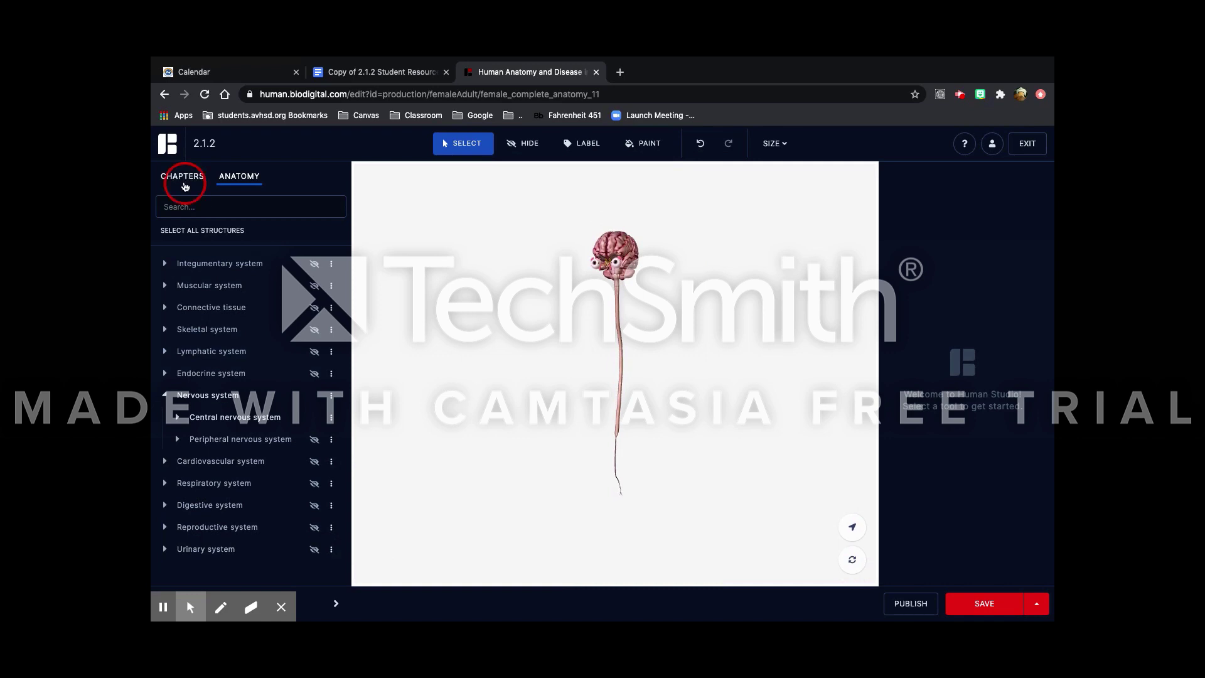
# Isolate the peripheral nervous system in the Peripheral Nervous System chapter.
pyautogui.click(269, 430)
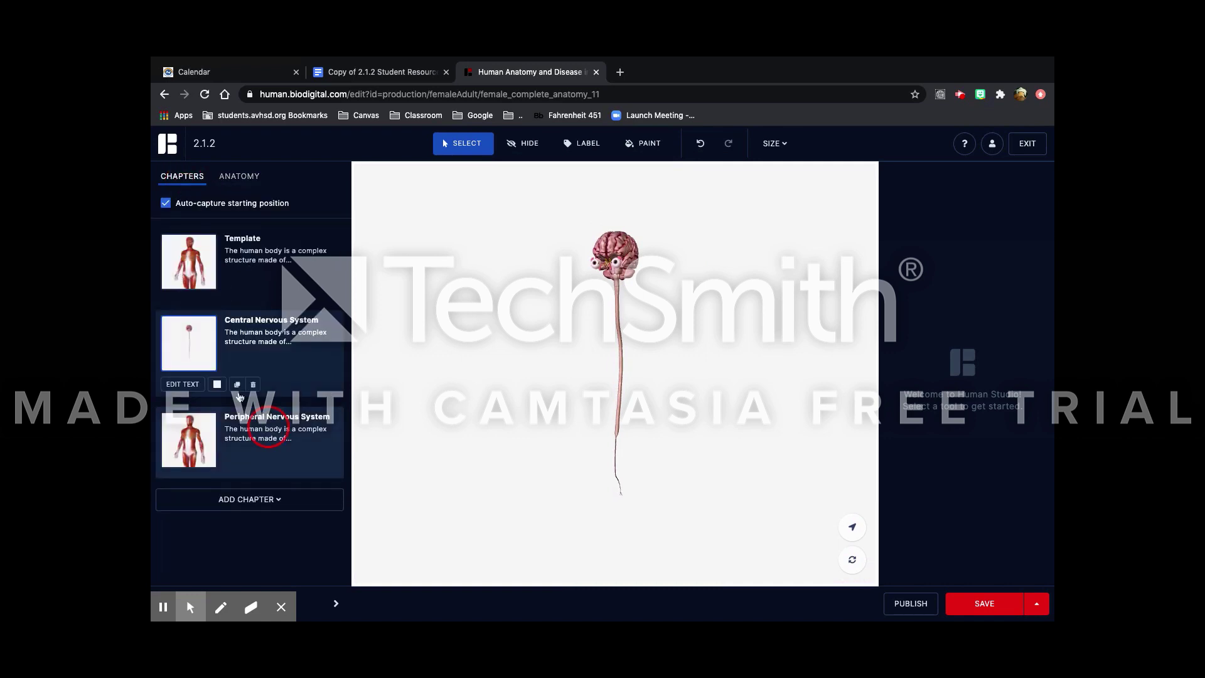
pyautogui.click(240, 176)
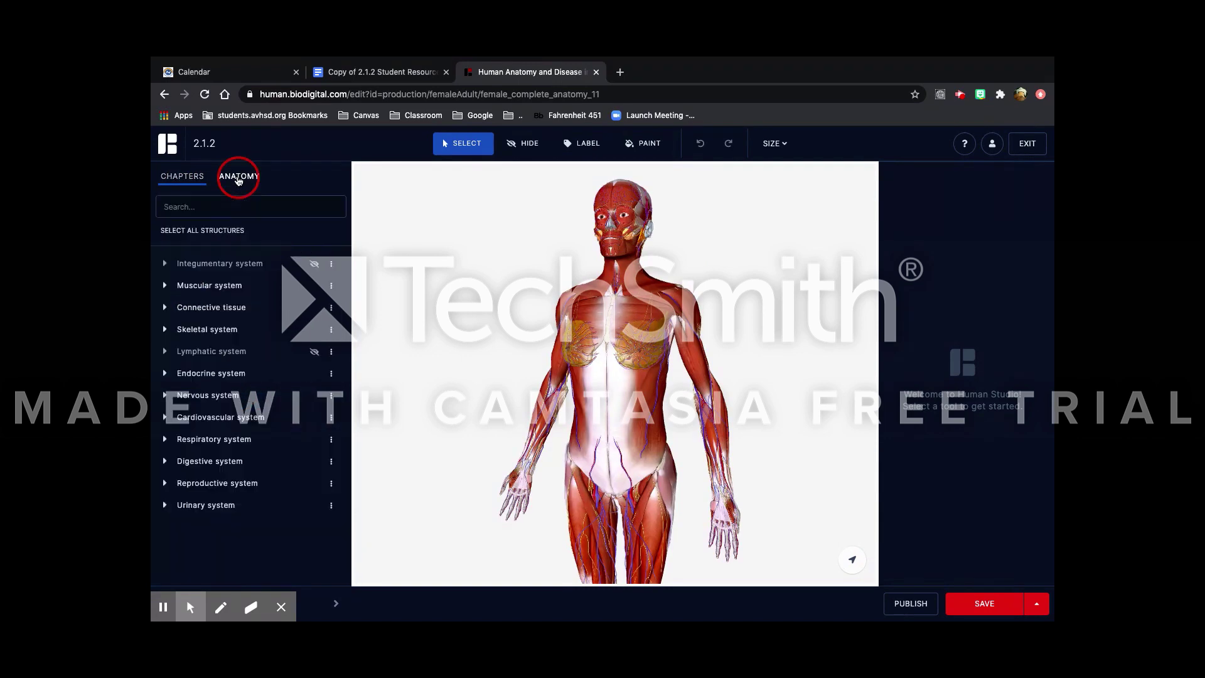
pyautogui.click(164, 395)
pyautogui.click(331, 439)
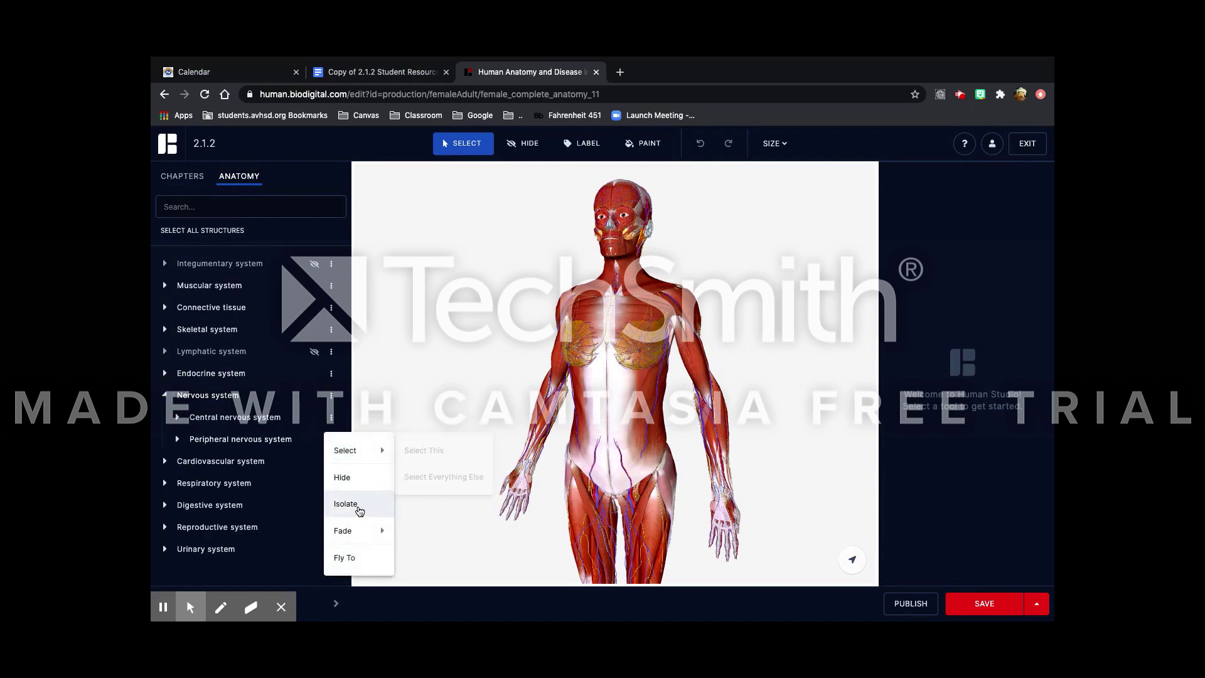
pyautogui.click(358, 509)
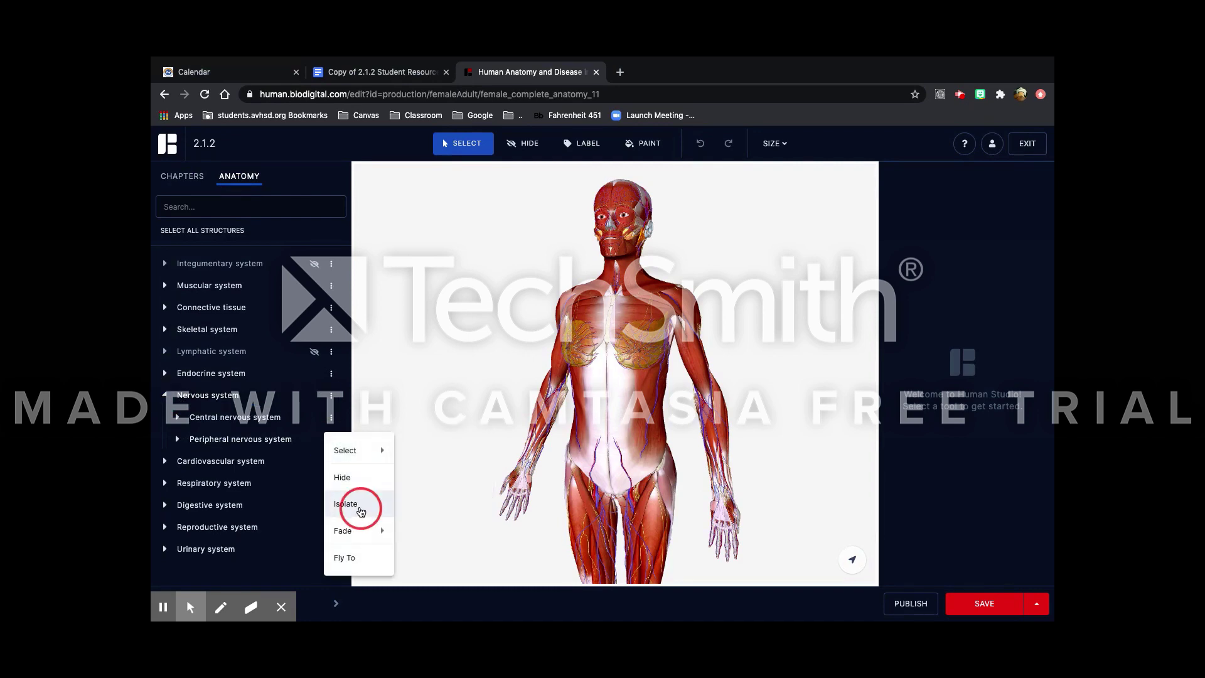
pyautogui.click(175, 182)
# Scroll the Google Docs worksheet down to the Activity 2.1.2 brain-region table.
pyautogui.click(384, 72)
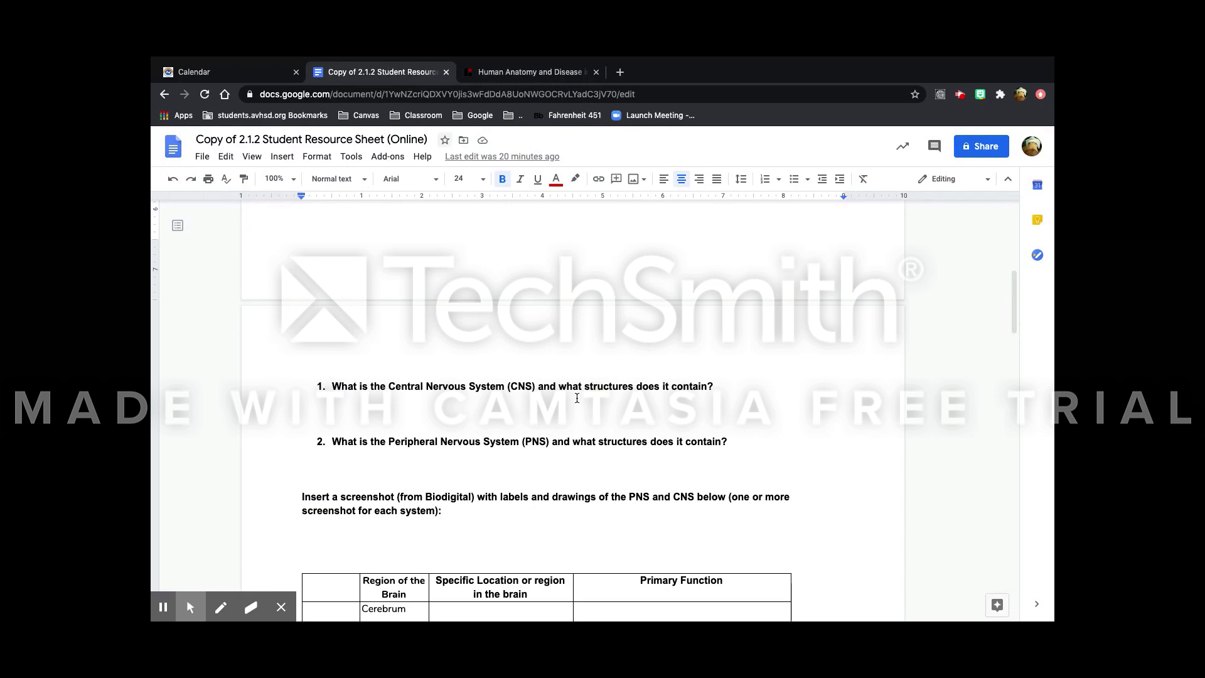
pyautogui.scroll(-4, 577, 398)
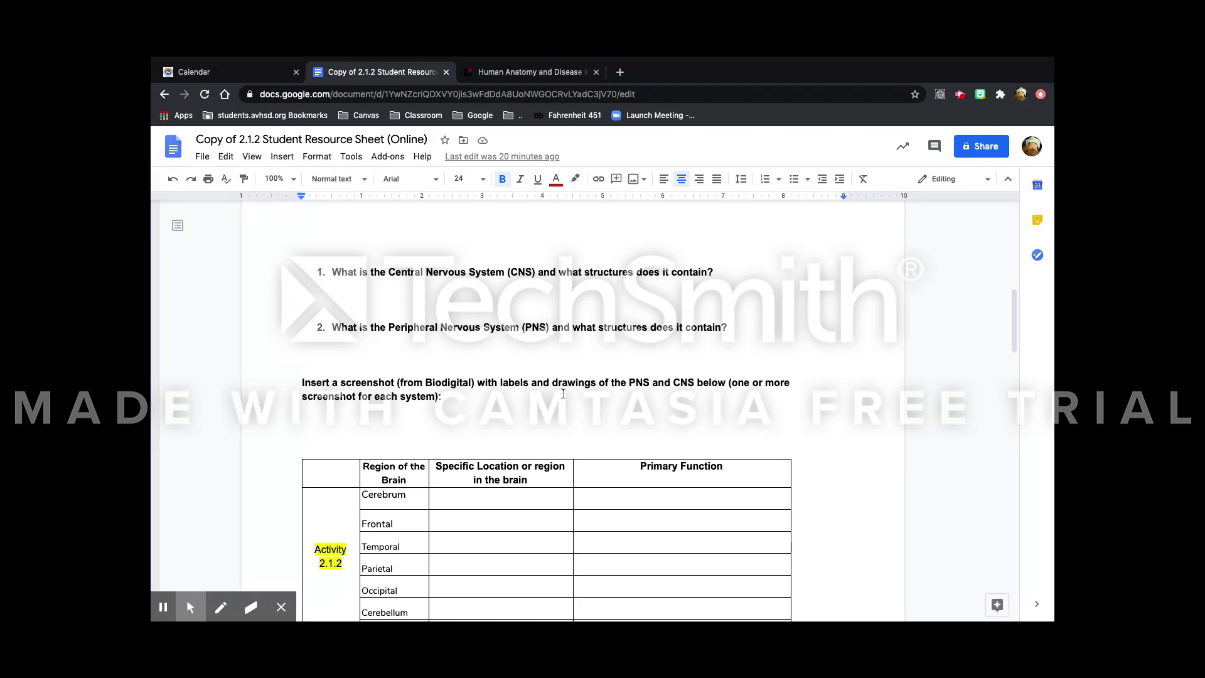
# Place a new label on the front of the brain in the Central Nervous System chapter.
pyautogui.click(542, 72)
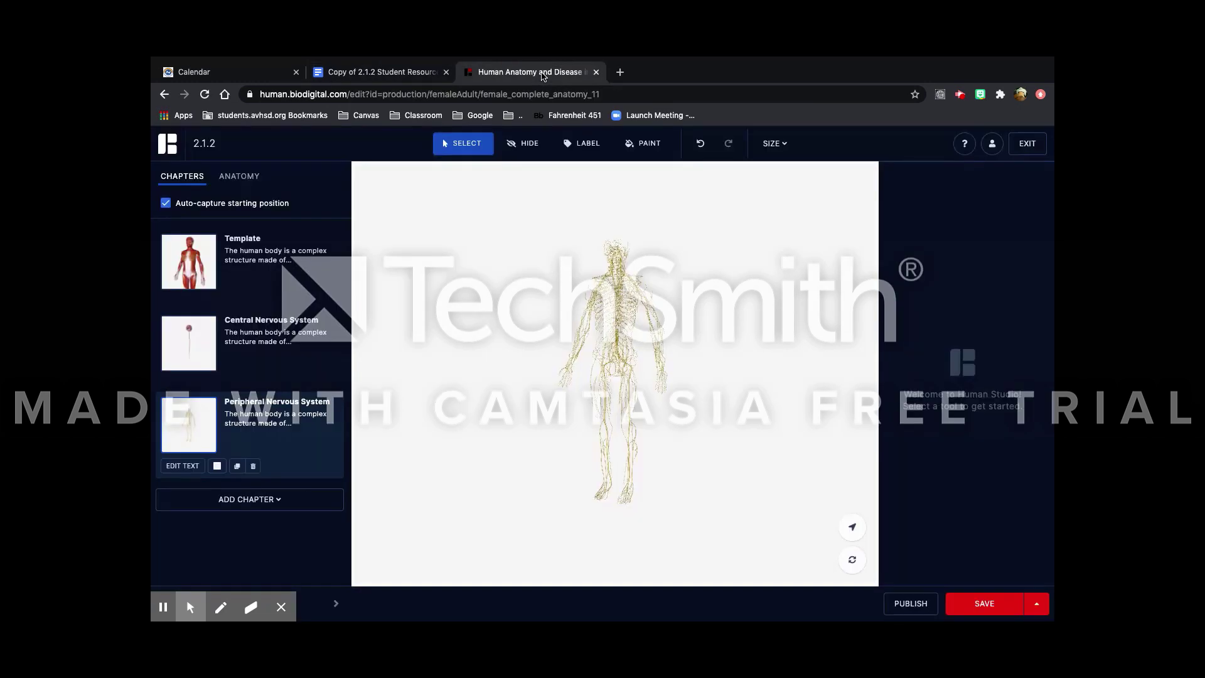
pyautogui.click(298, 319)
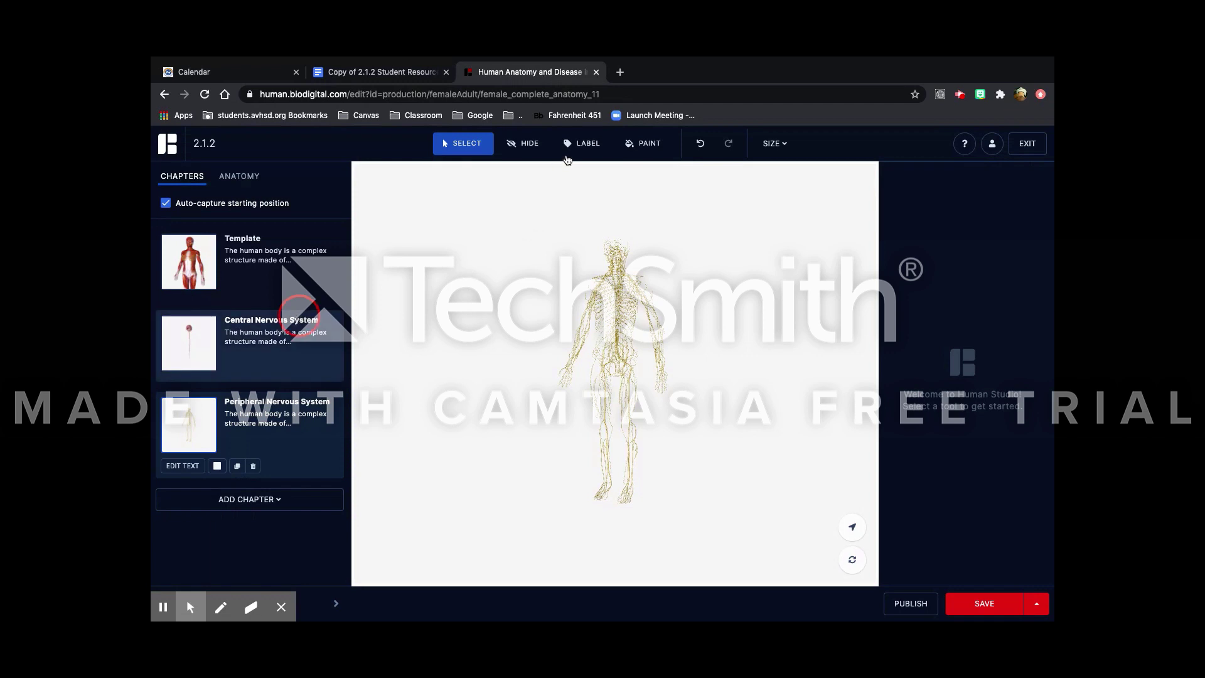
pyautogui.click(578, 143)
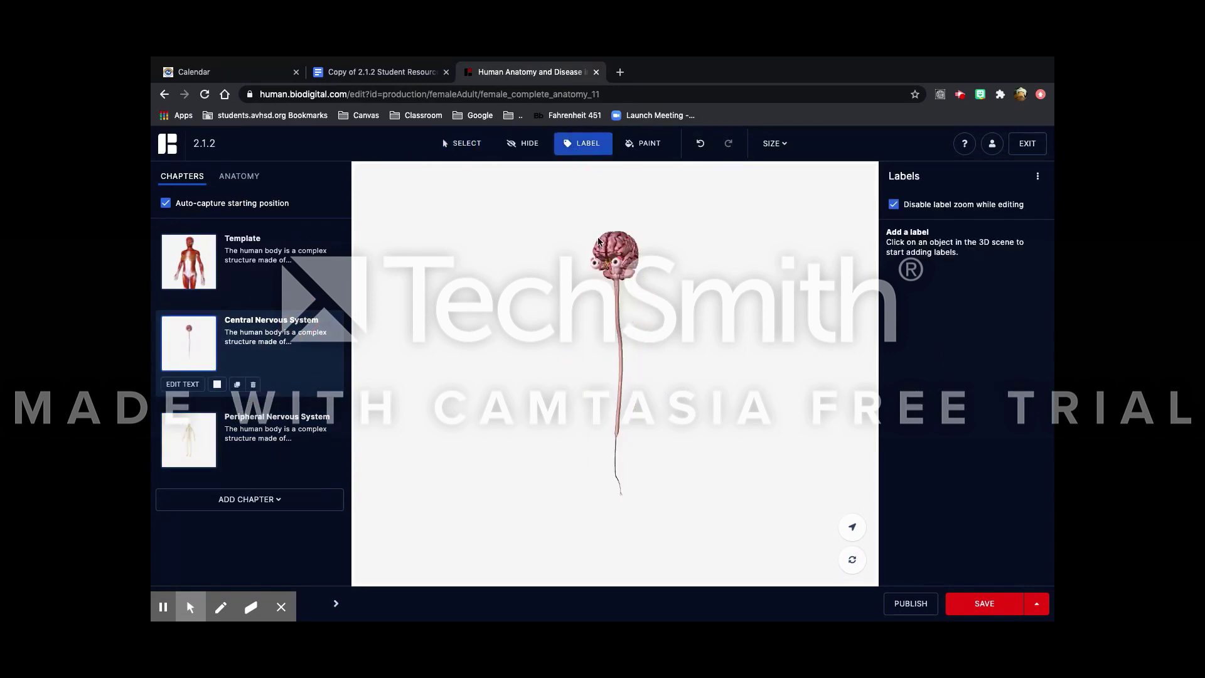
pyautogui.click(614, 257)
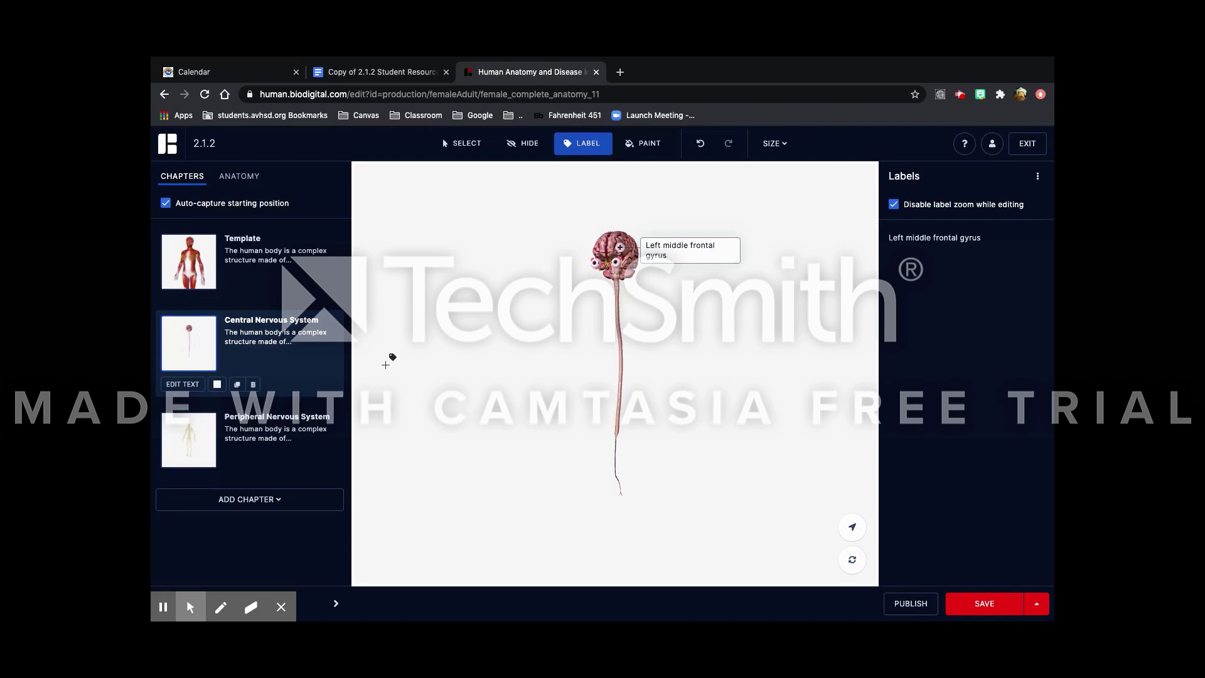
# Title the label 'Central Nervous System' with a placeholder description, then open the Peripheral chapter.
pyautogui.click(953, 240)
pyautogui.moveTo(996, 307); pyautogui.dragTo(885, 309)
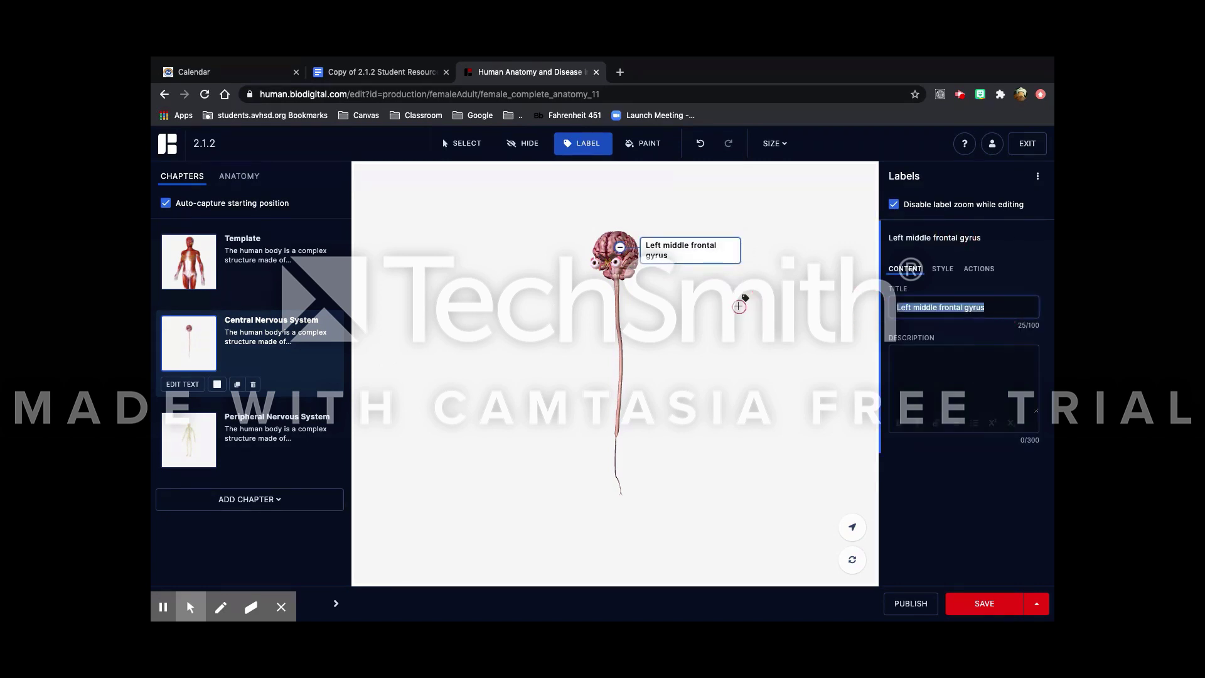
pyautogui.write('Central Nervous ss')
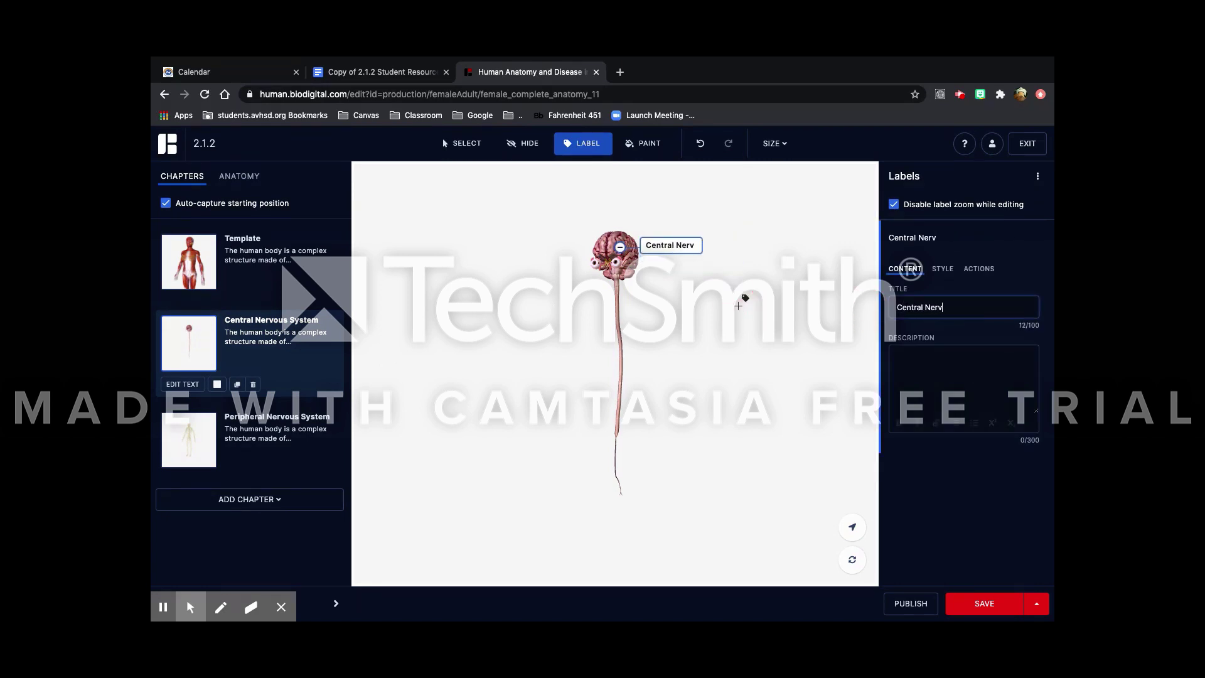
pyautogui.press('BackSpace')
pyautogui.press('BackSpace')
pyautogui.write('System')
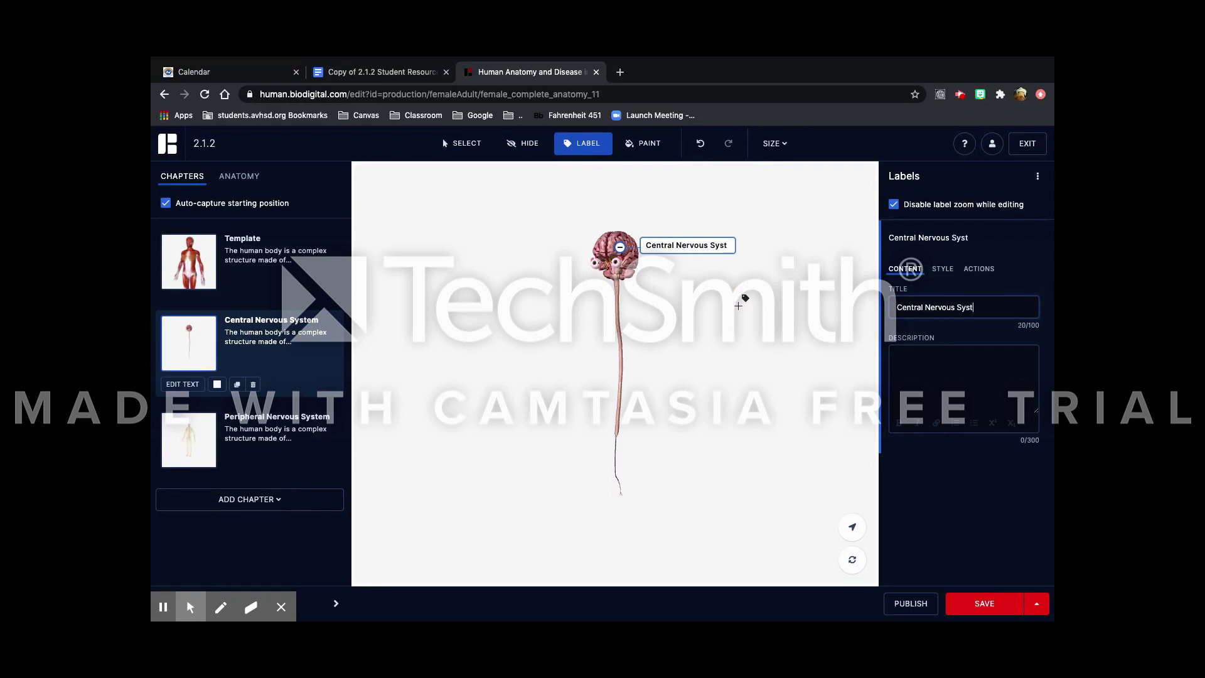
pyautogui.click(909, 376)
pyautogui.write('aowefawhe;foa')
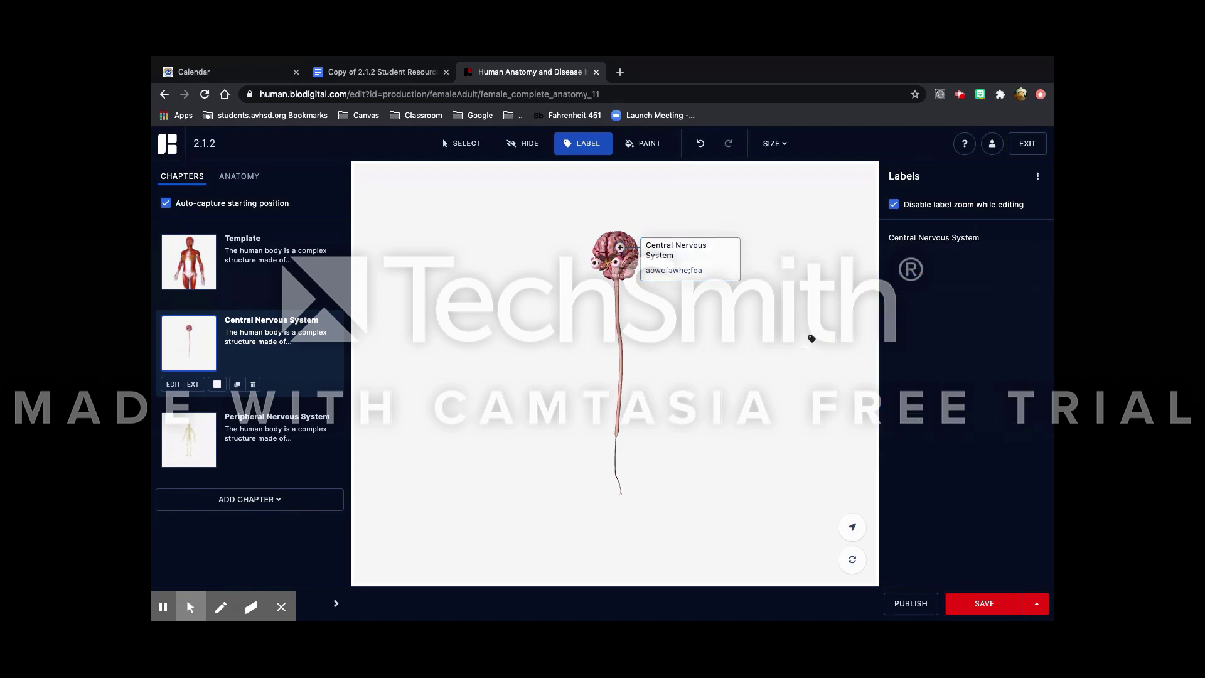
pyautogui.click(307, 466)
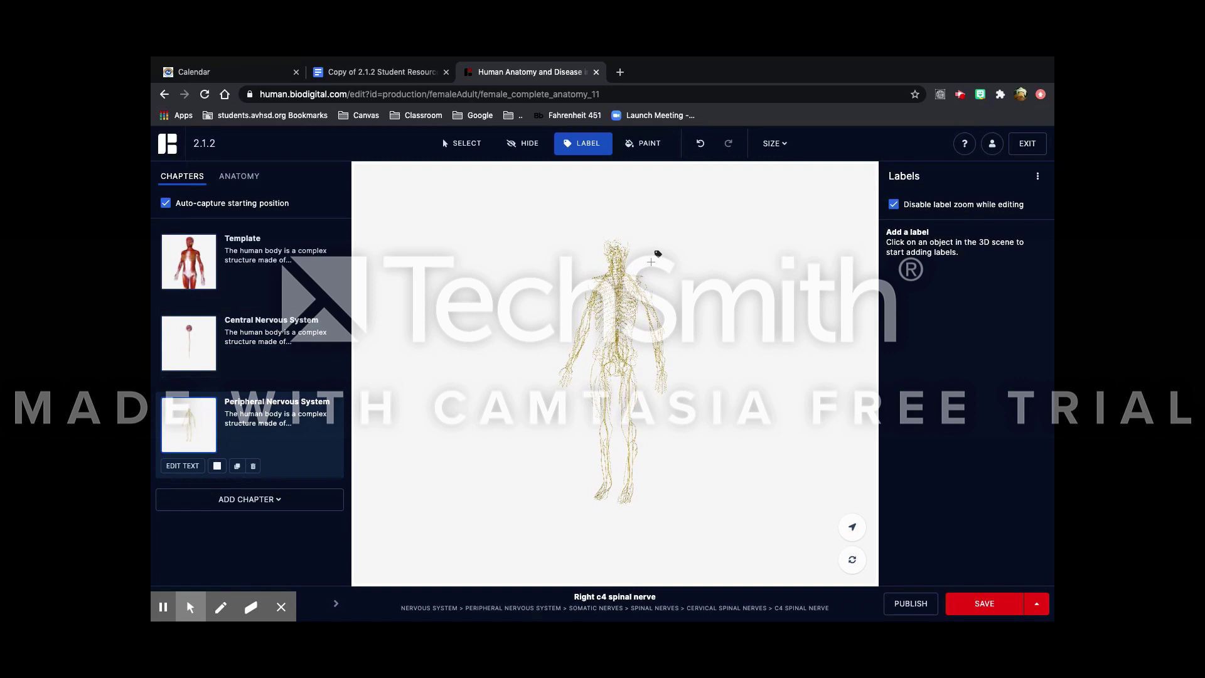
# Label a neck nerve 'Peripheral Nervous System' with a placeholder description, then open the CNS chapter.
pyautogui.click(612, 260)
pyautogui.click(947, 239)
pyautogui.moveTo(1011, 298); pyautogui.dragTo(899, 307)
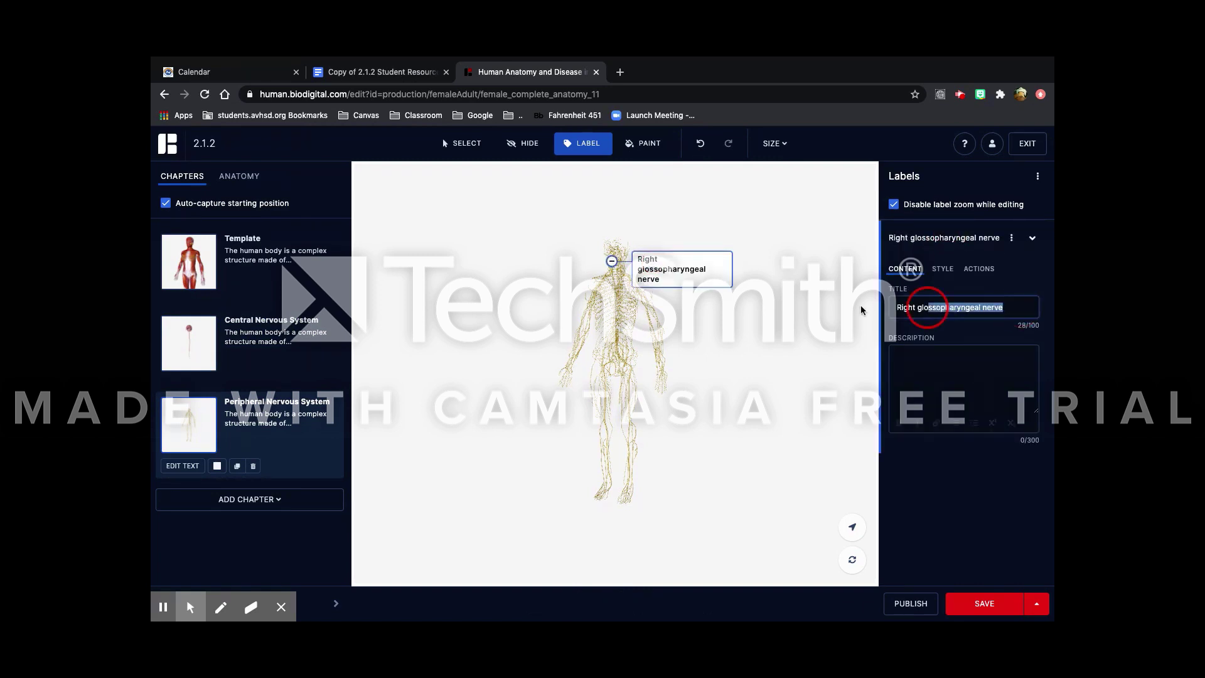
pyautogui.write('Perph')
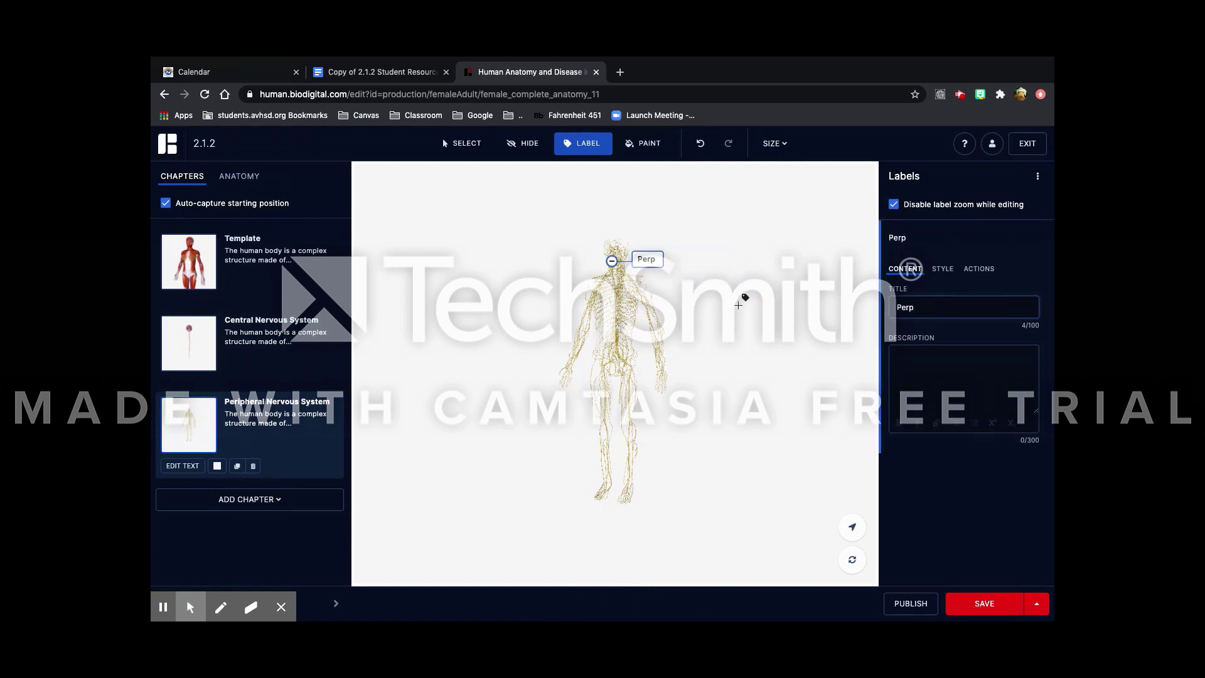
pyautogui.press('BackSpace')
pyautogui.write('ipheral Nervous System')
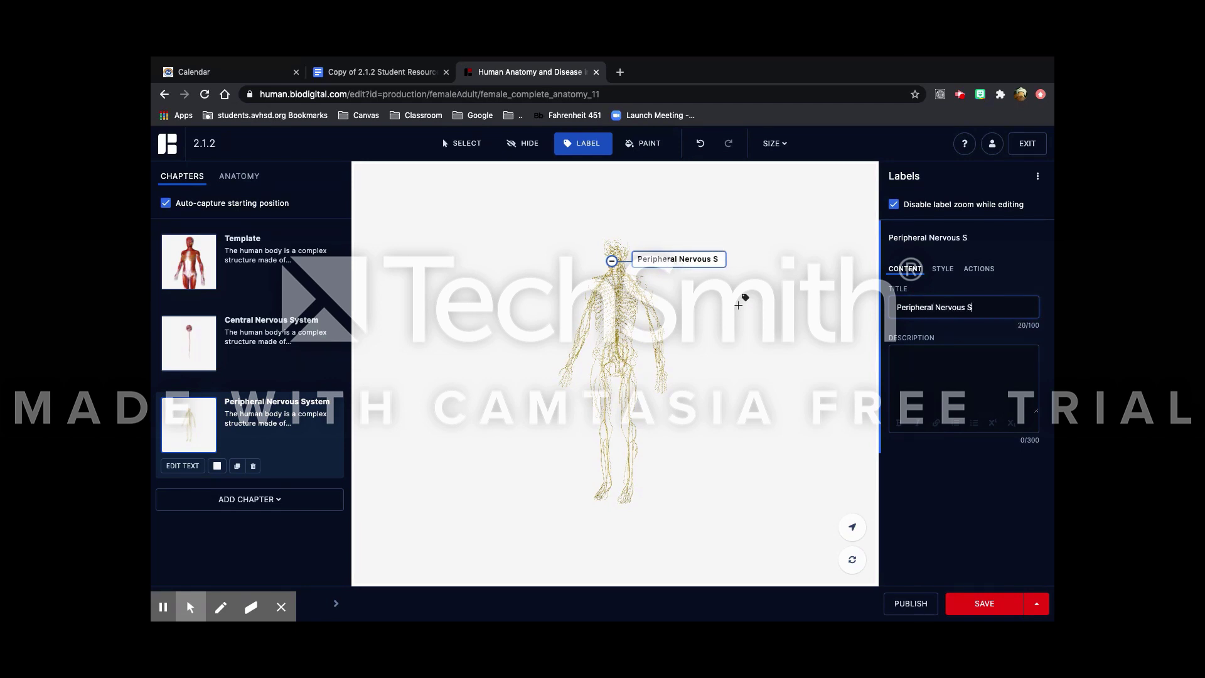
pyautogui.click(935, 385)
pyautogui.write('akefhaoweihfao;')
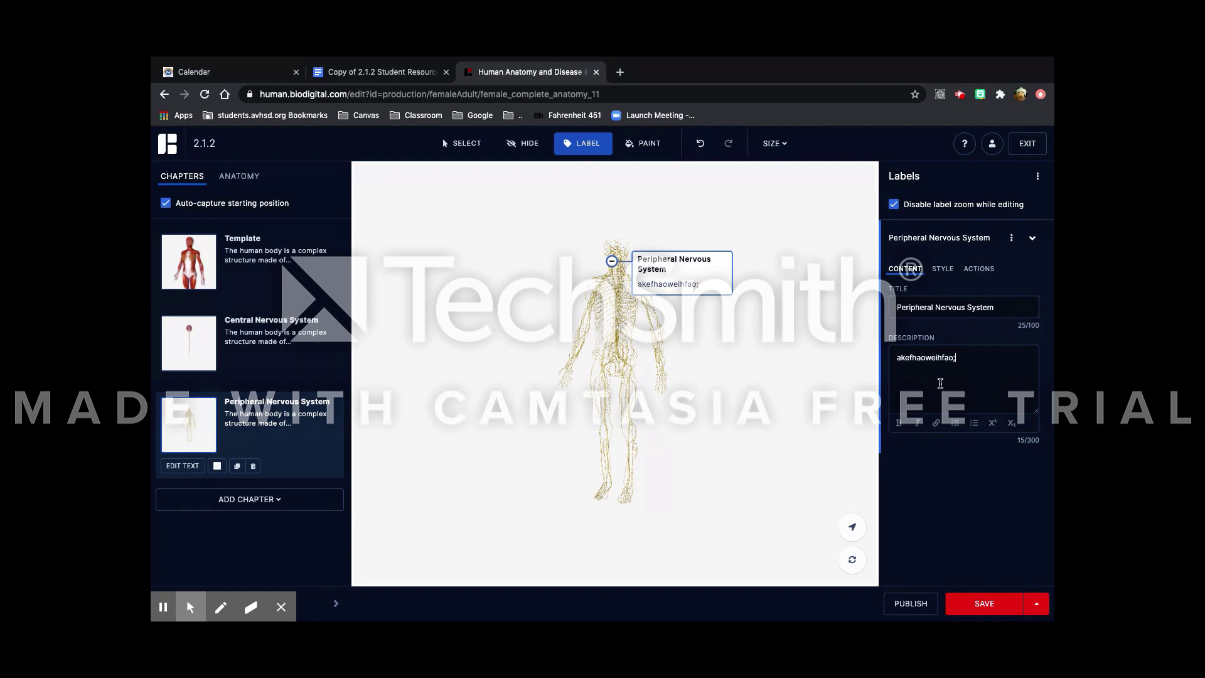
pyautogui.click(784, 400)
pyautogui.click(261, 354)
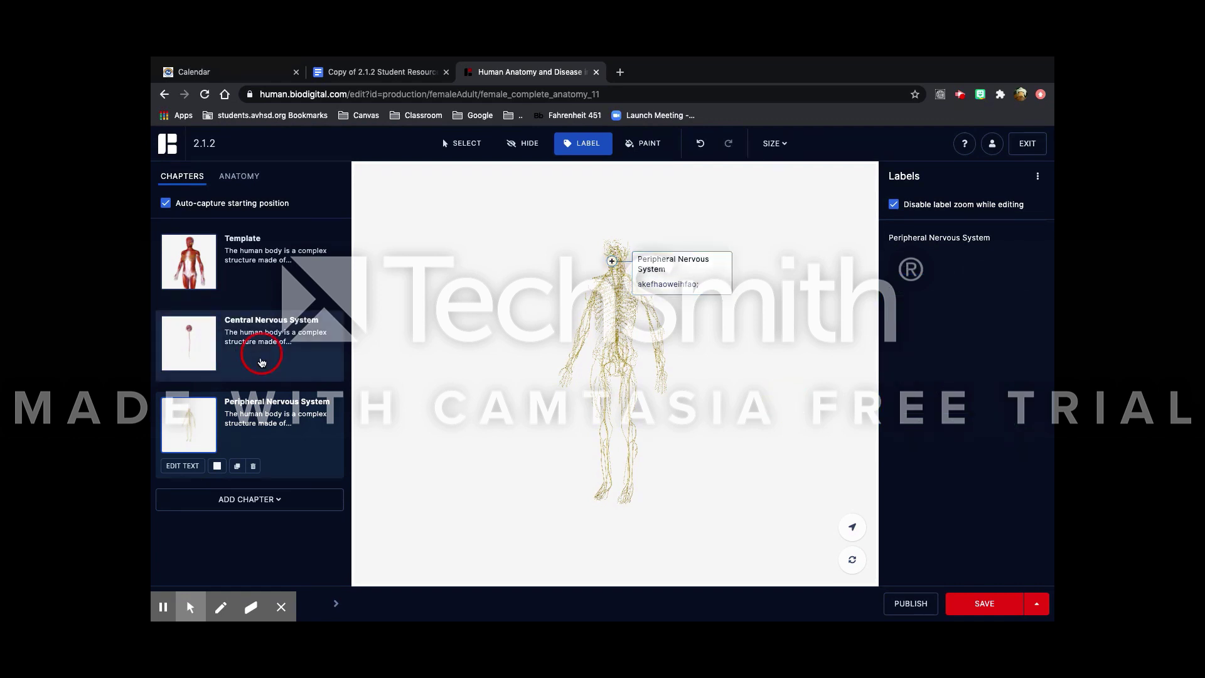
# Scroll the Student Resource Sheet down to the screenshot instructions and brain-region table.
pyautogui.click(396, 72)
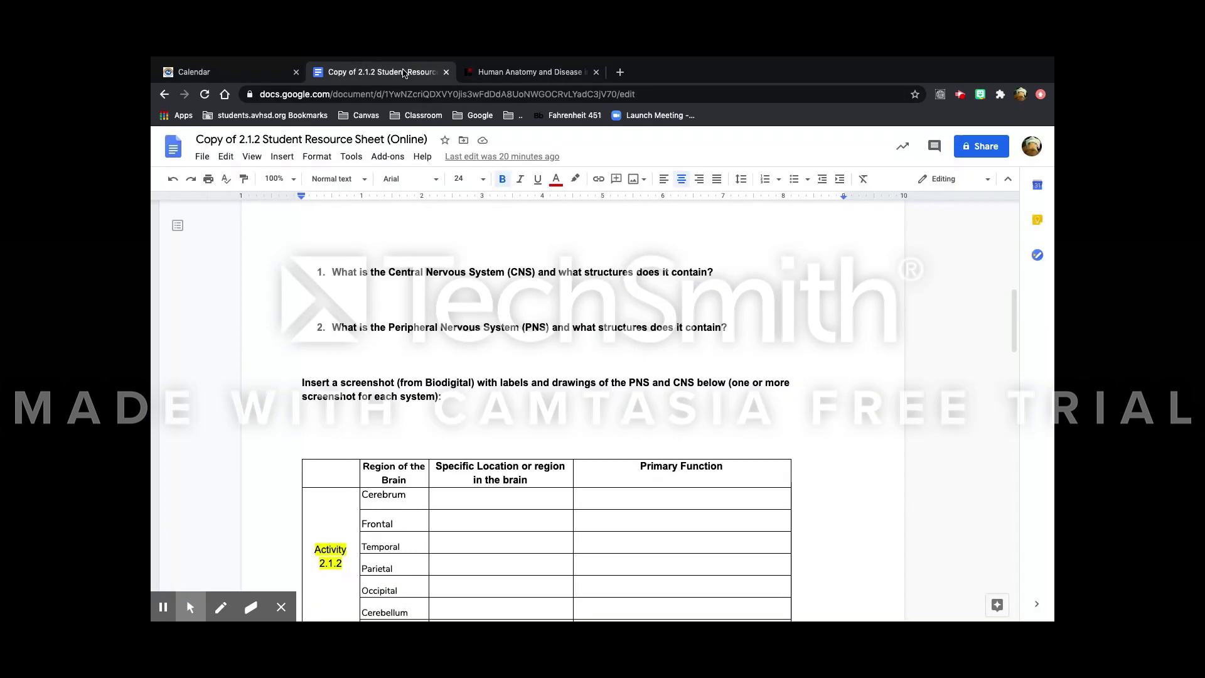
pyautogui.scroll(-4, 415, 403)
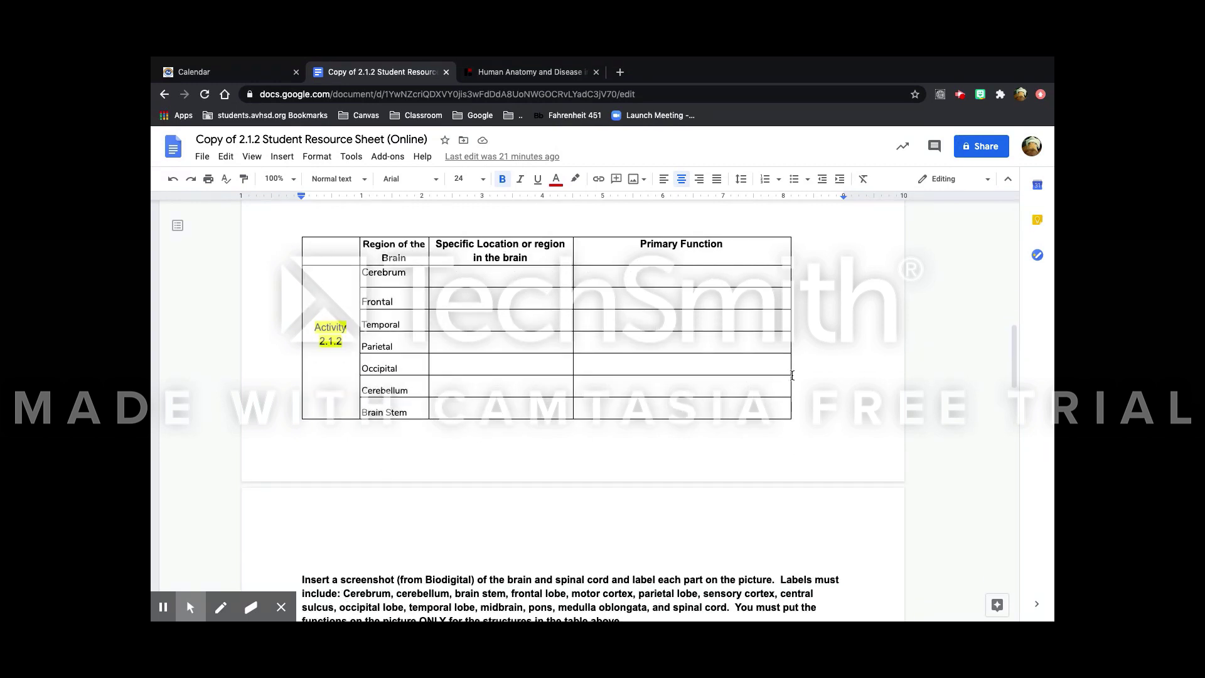
pyautogui.scroll(-2, 735, 345)
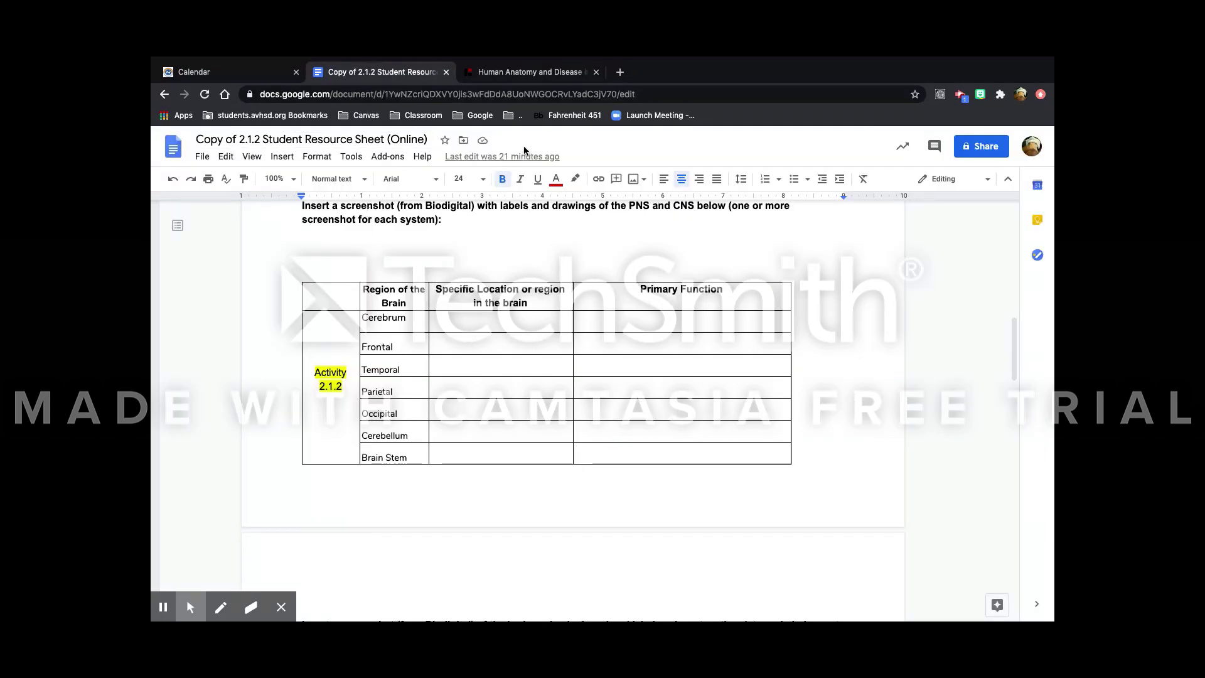
# Rotate the model to centre the brain and move the Central Nervous System label right.
pyautogui.click(502, 74)
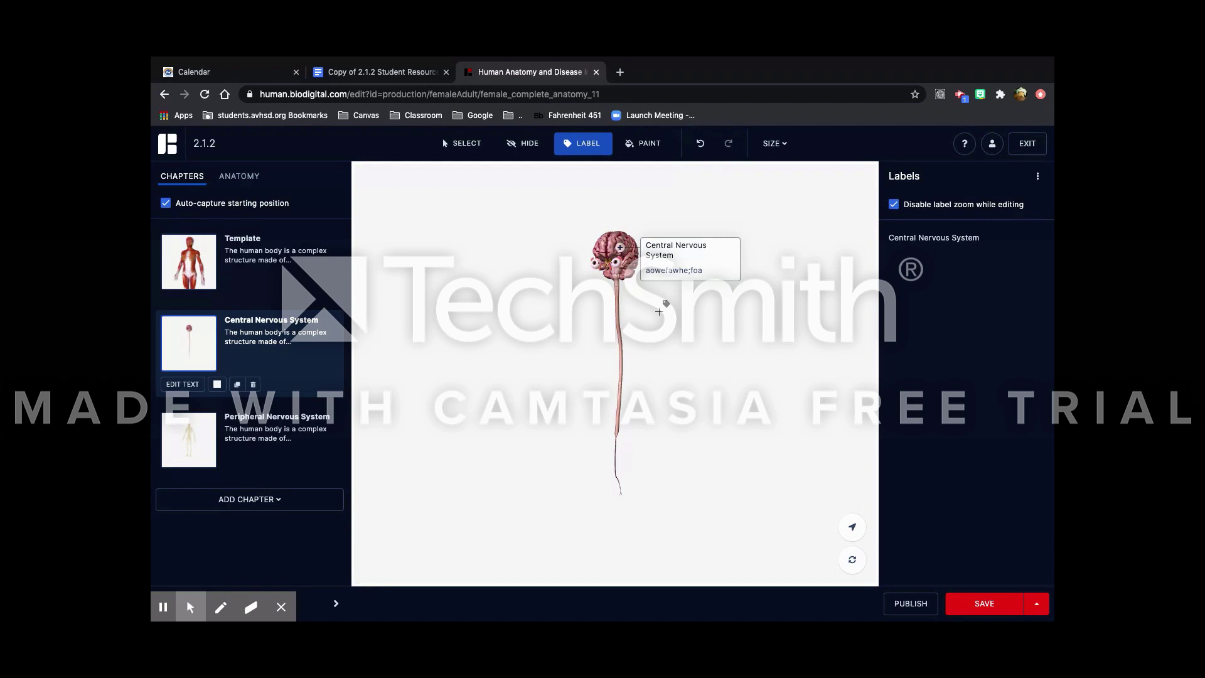
pyautogui.moveTo(684, 242); pyautogui.dragTo(584, 391)
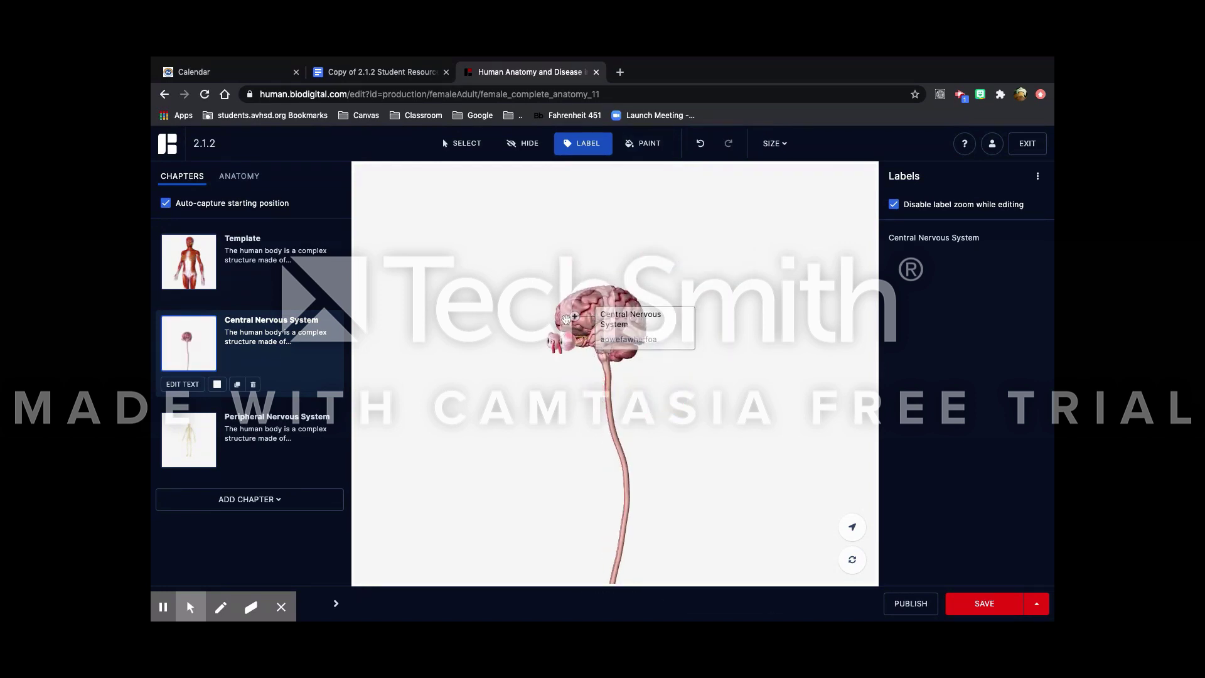
pyautogui.click(564, 317)
pyautogui.moveTo(564, 317); pyautogui.dragTo(620, 317)
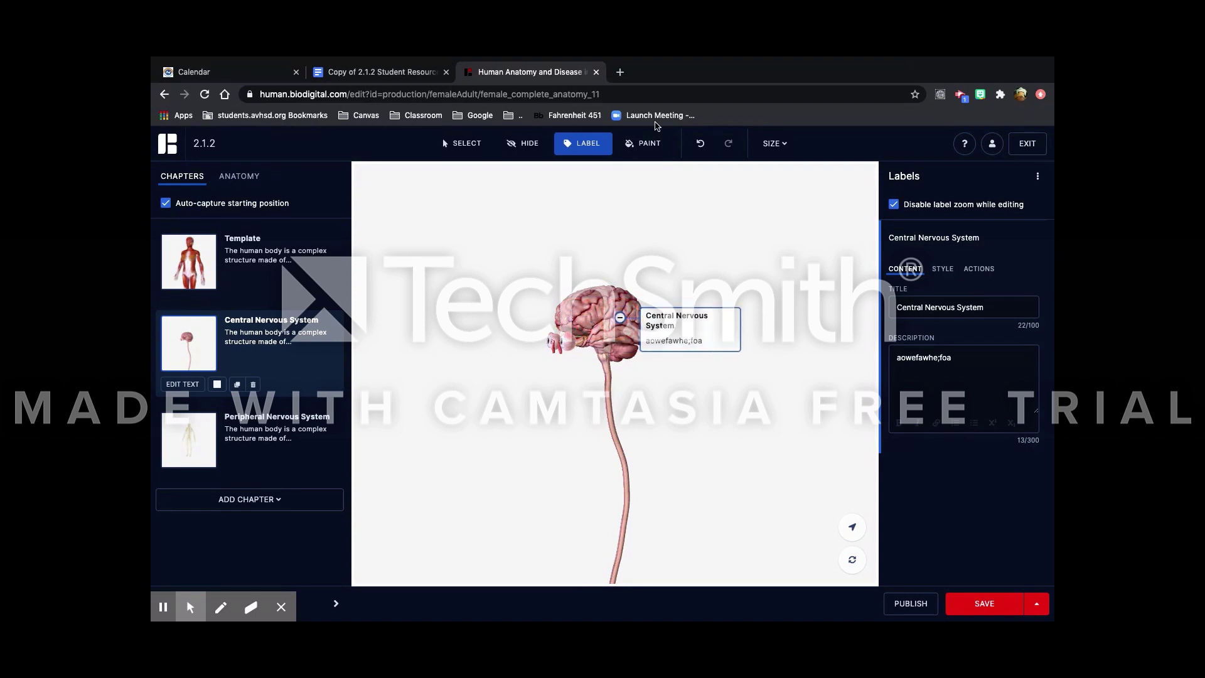
# Add a 'Frontal Lobe' label on the front of the brain, placed left, with placeholder description.
pyautogui.click(572, 309)
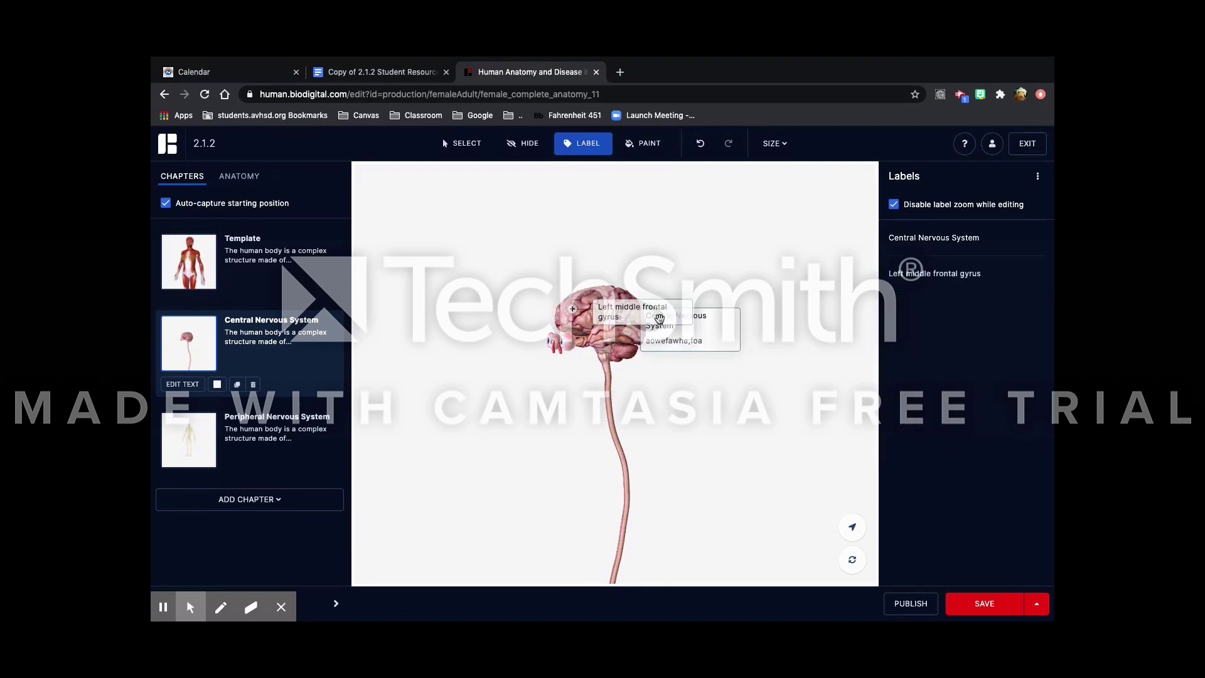
pyautogui.click(929, 277)
pyautogui.tripleClick(992, 346)
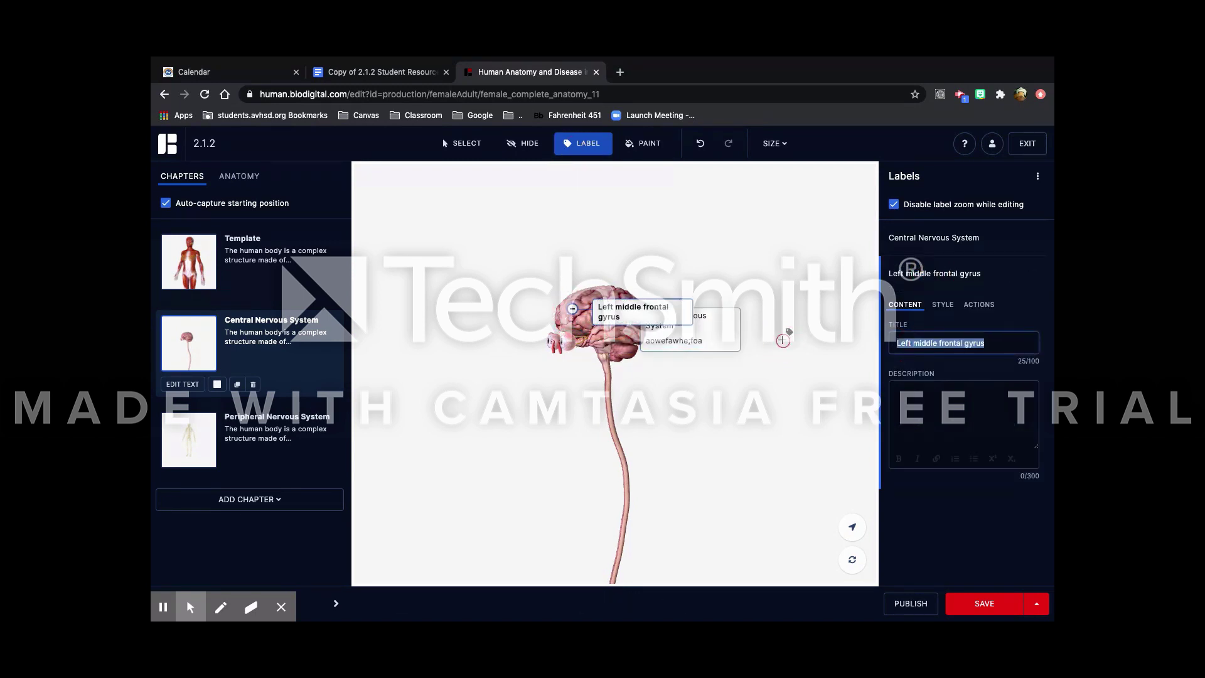
pyautogui.press('BackSpace')
pyautogui.write('Frontal Lobe')
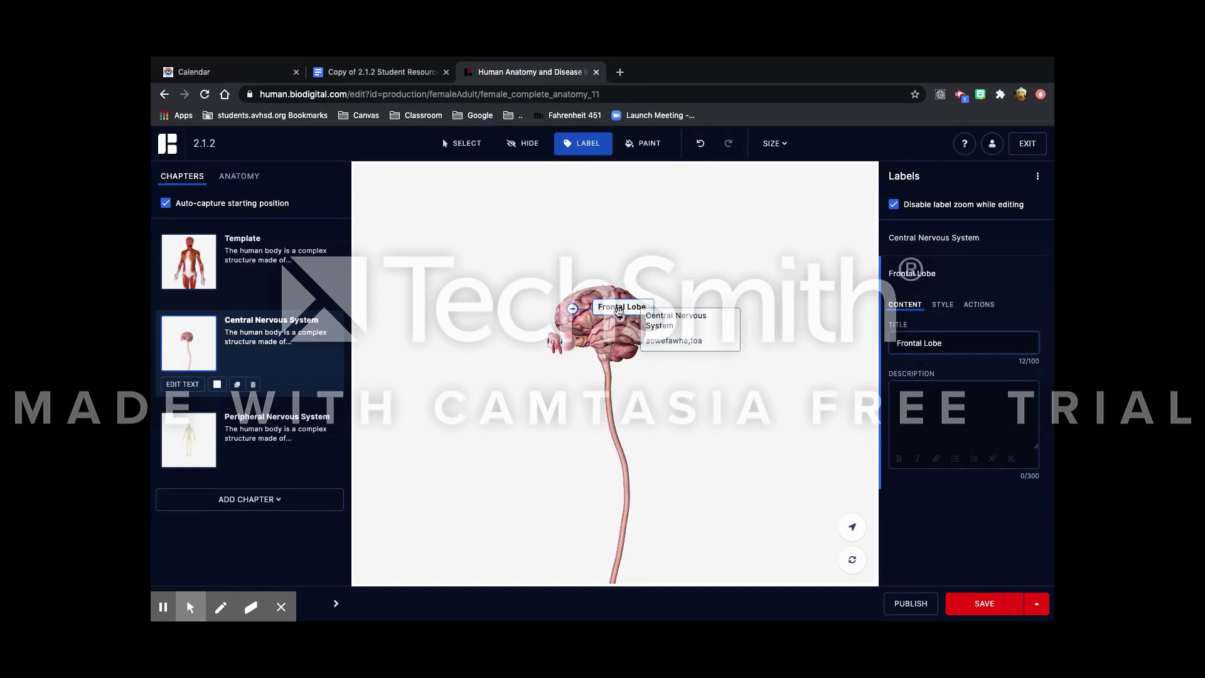
pyautogui.moveTo(621, 313); pyautogui.dragTo(534, 300)
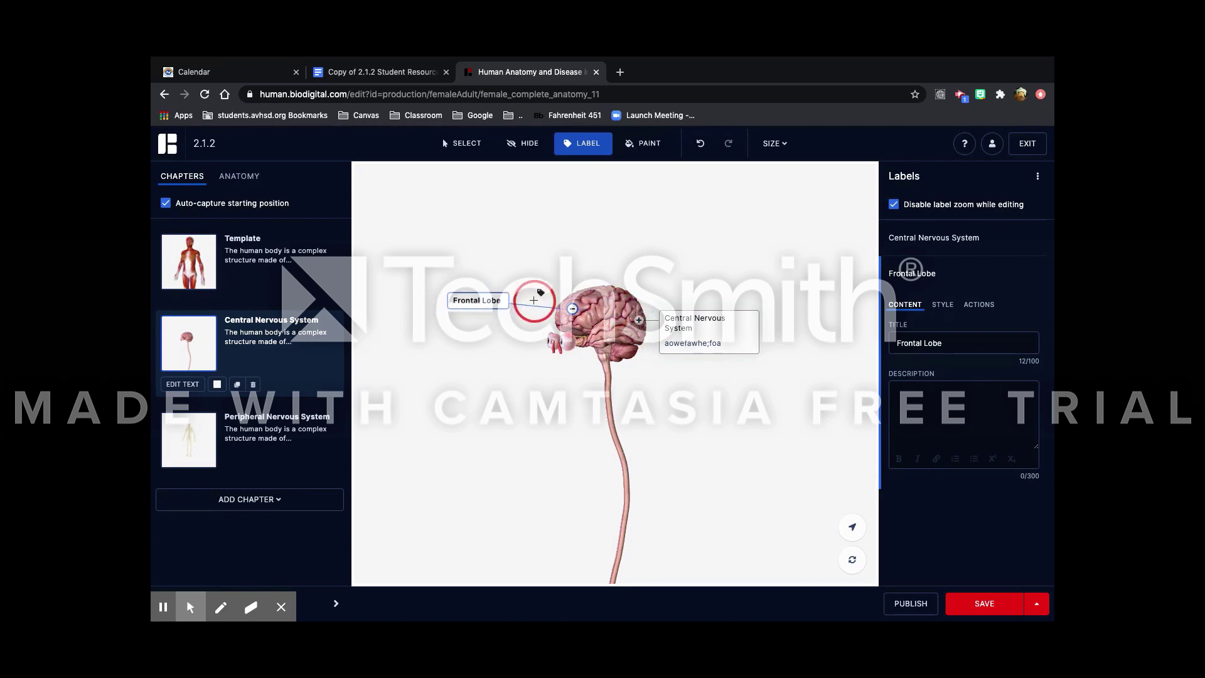
pyautogui.click(967, 411)
pyautogui.write('oaihefhaeiuhafi')
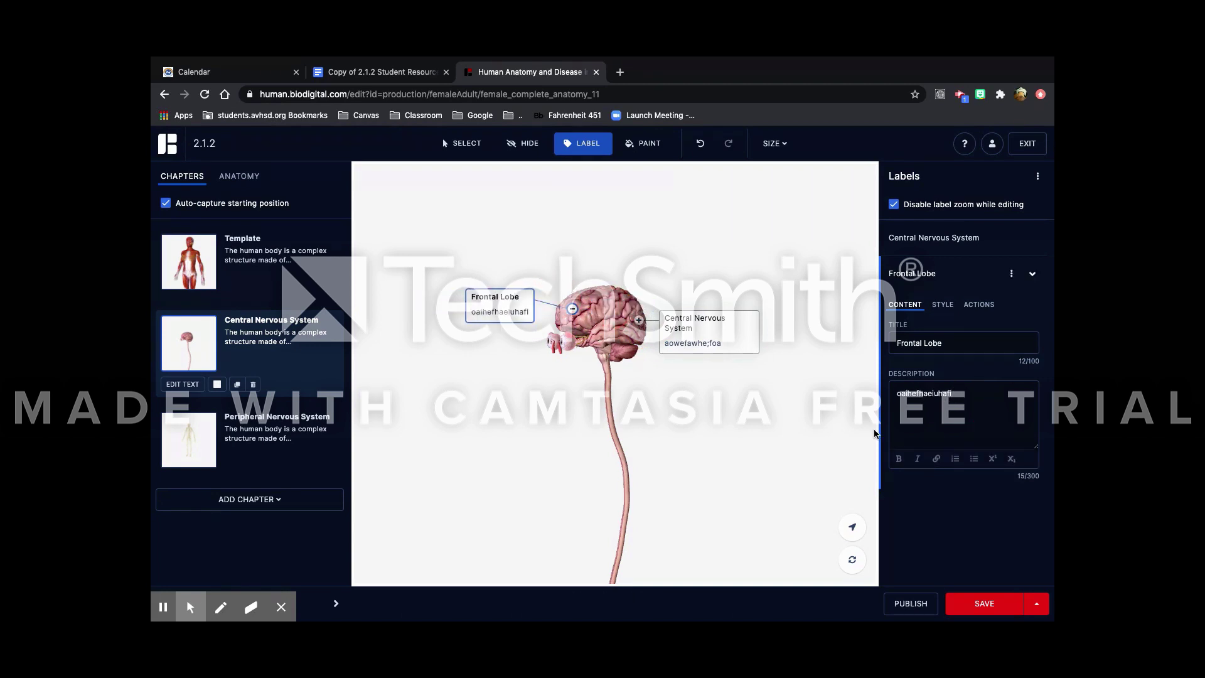
pyautogui.click(848, 431)
# Check the worksheet table, review the Spinal cord label's details, then return to the worksheet.
pyautogui.click(399, 74)
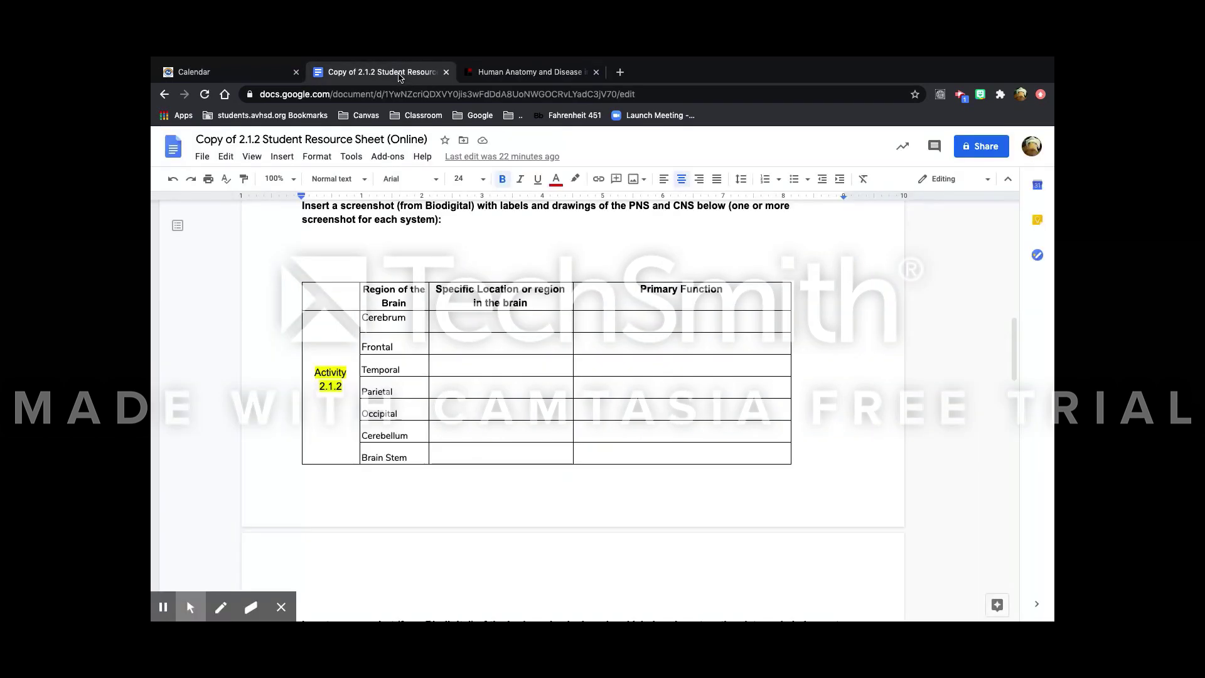
pyautogui.scroll(-3, 428, 401)
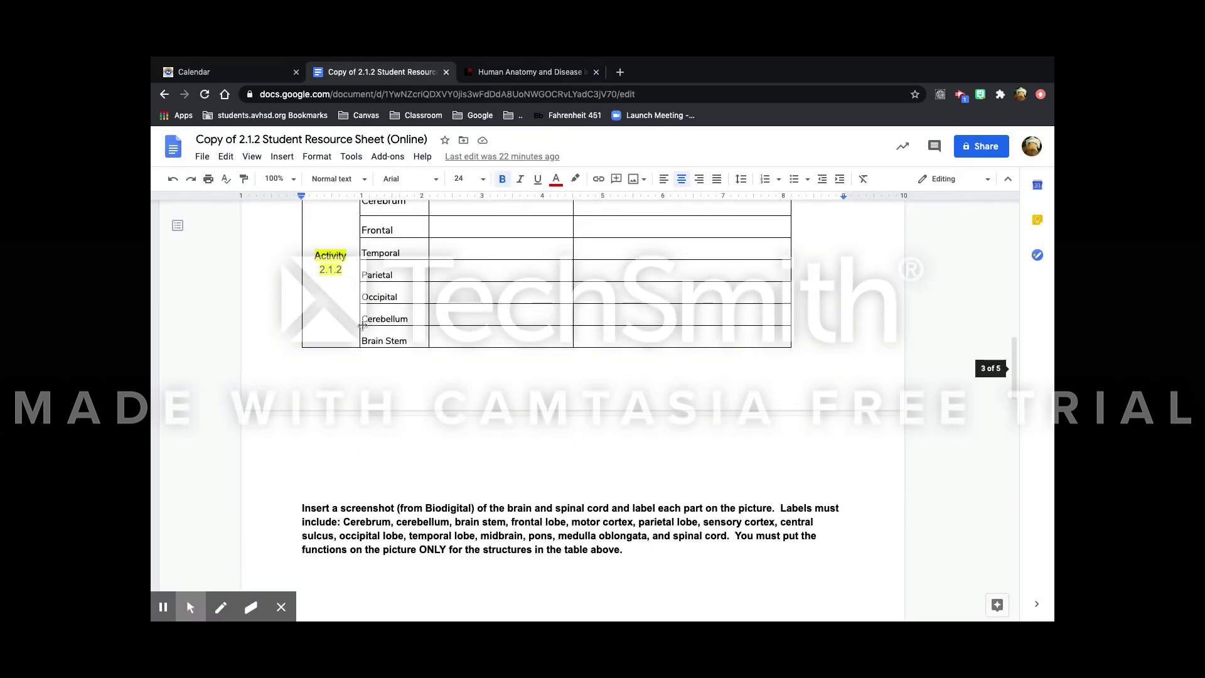
pyautogui.click(526, 72)
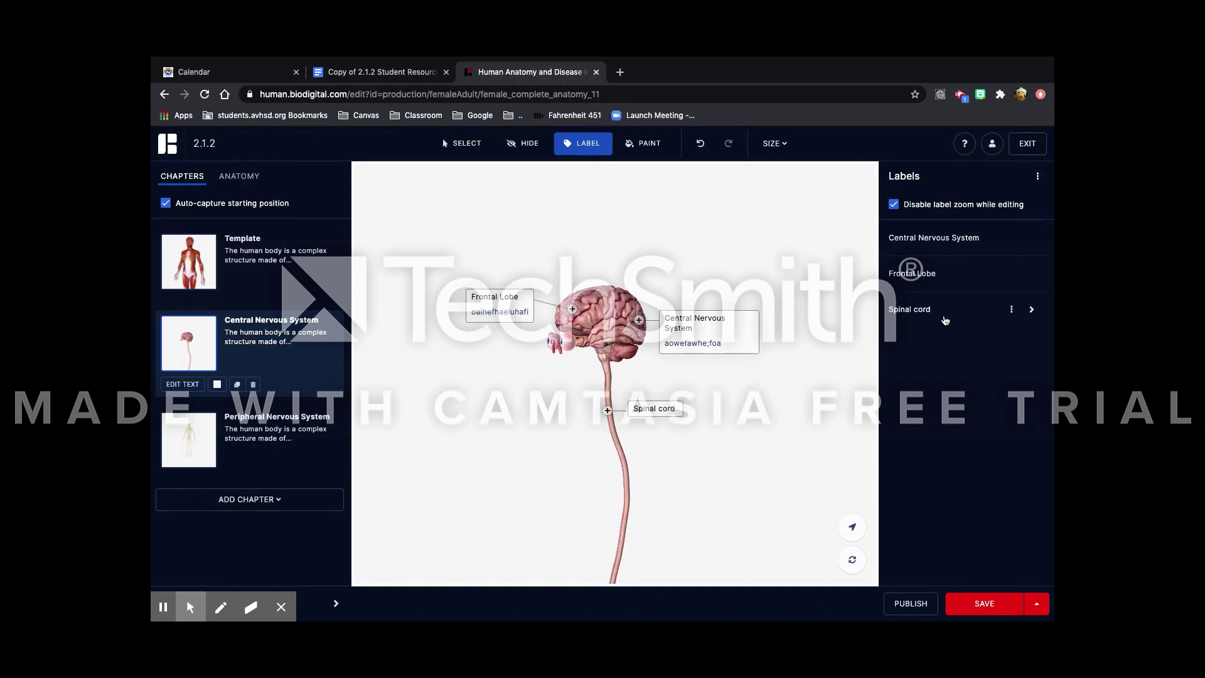
pyautogui.click(943, 311)
pyautogui.click(805, 359)
pyautogui.click(378, 72)
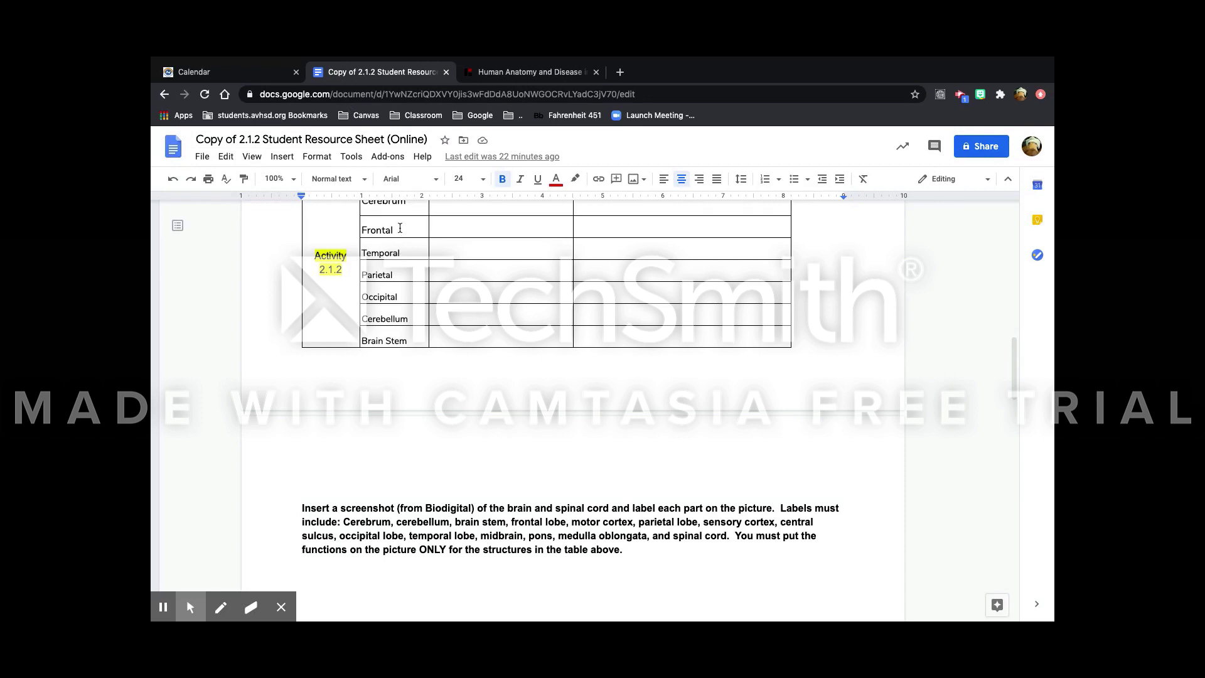
pyautogui.scroll(2, 400, 228)
pyautogui.click(512, 80)
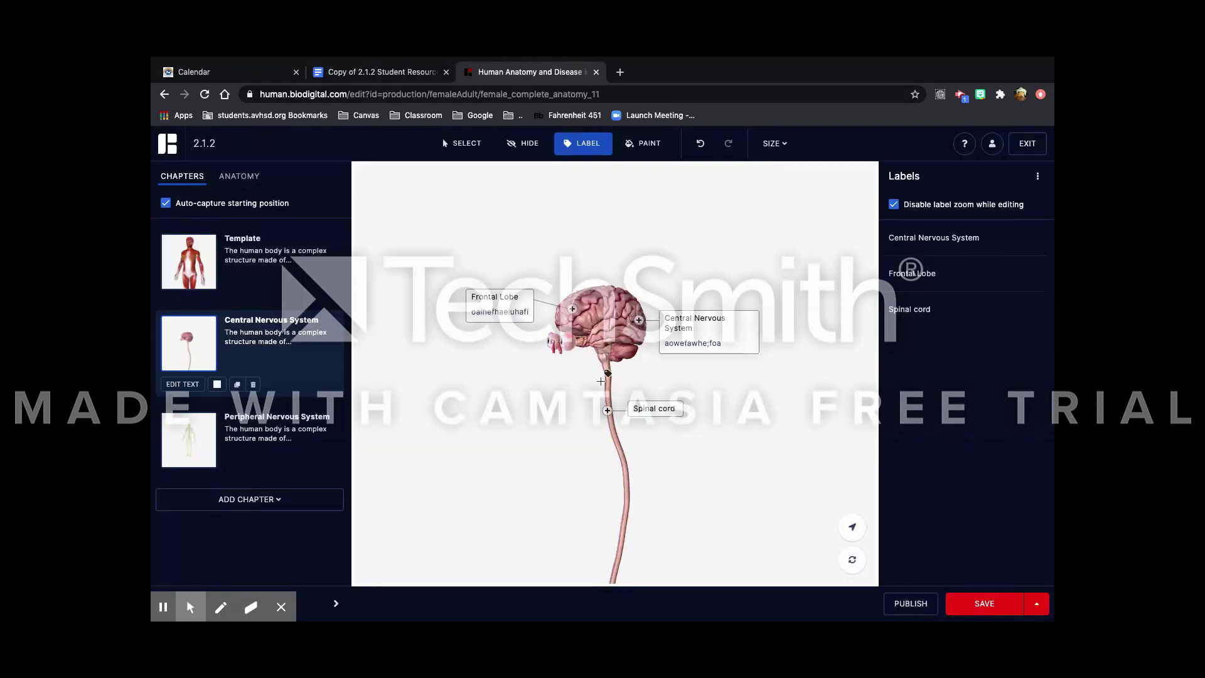
pyautogui.click(394, 73)
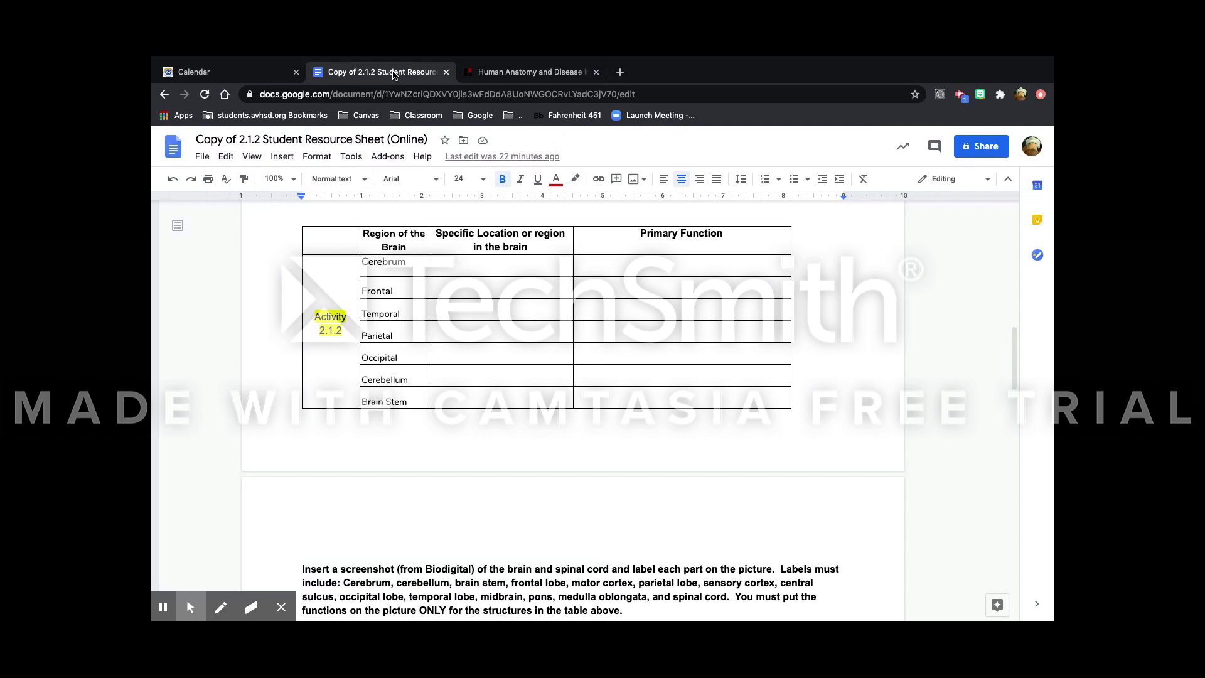
pyautogui.click(517, 72)
pyautogui.click(422, 75)
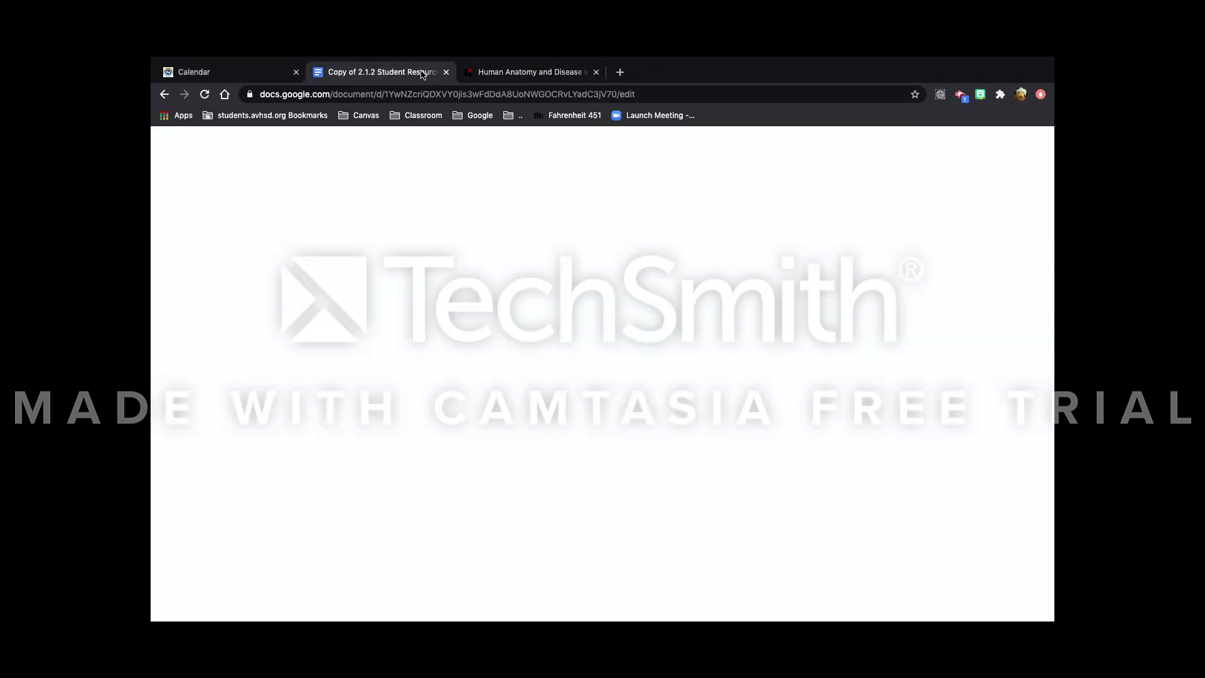
pyautogui.scroll(-4, 527, 502)
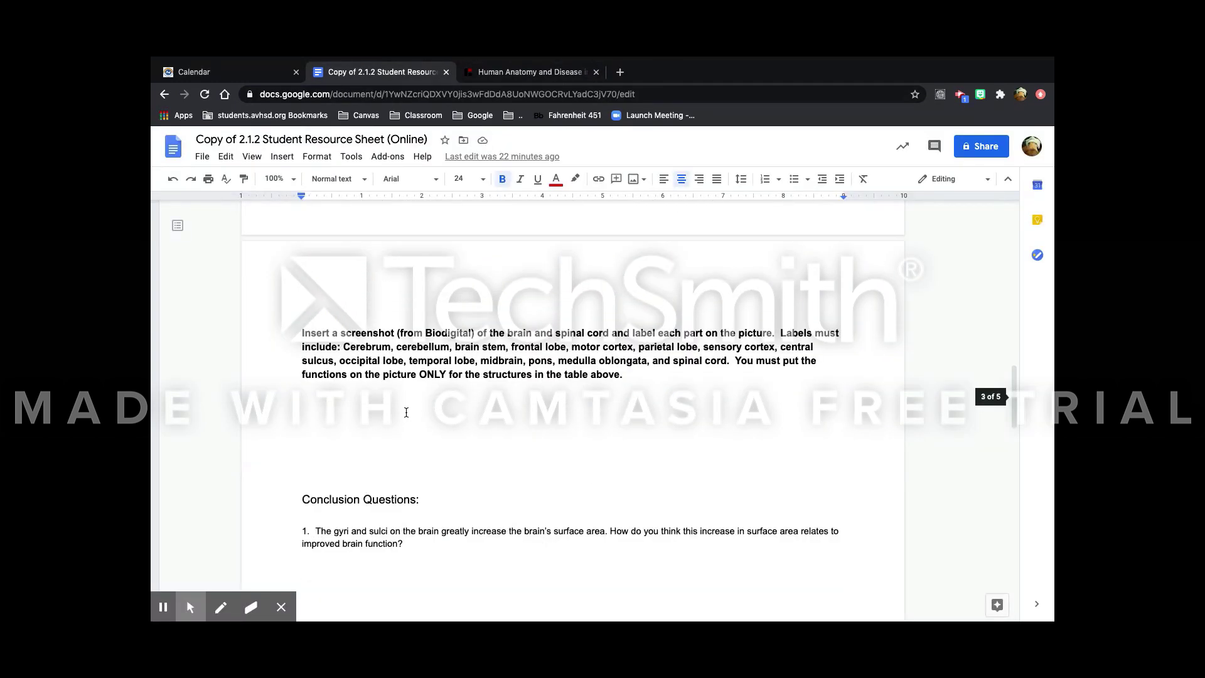